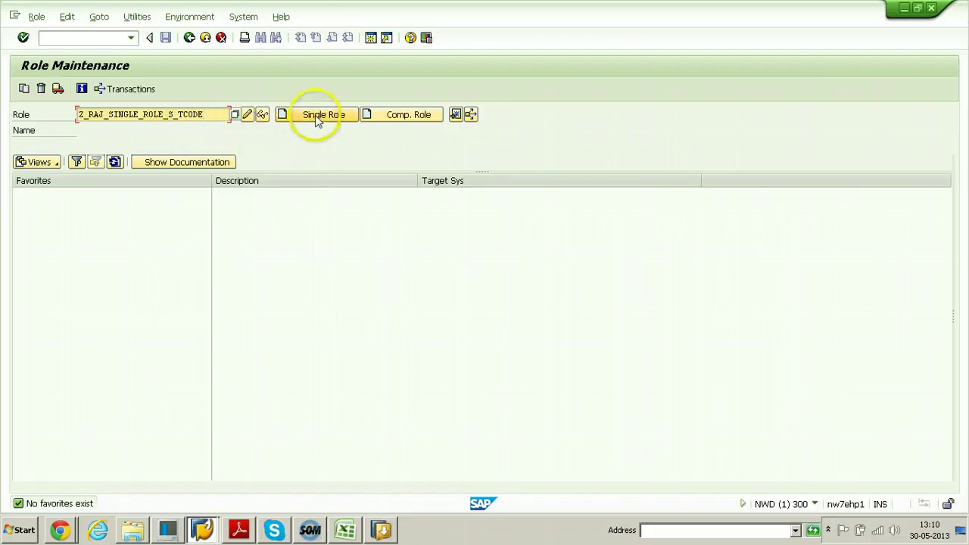
- Create Z_RAJ_SINGLE_ROLE_S_TCODE as a single role
click(317, 120)
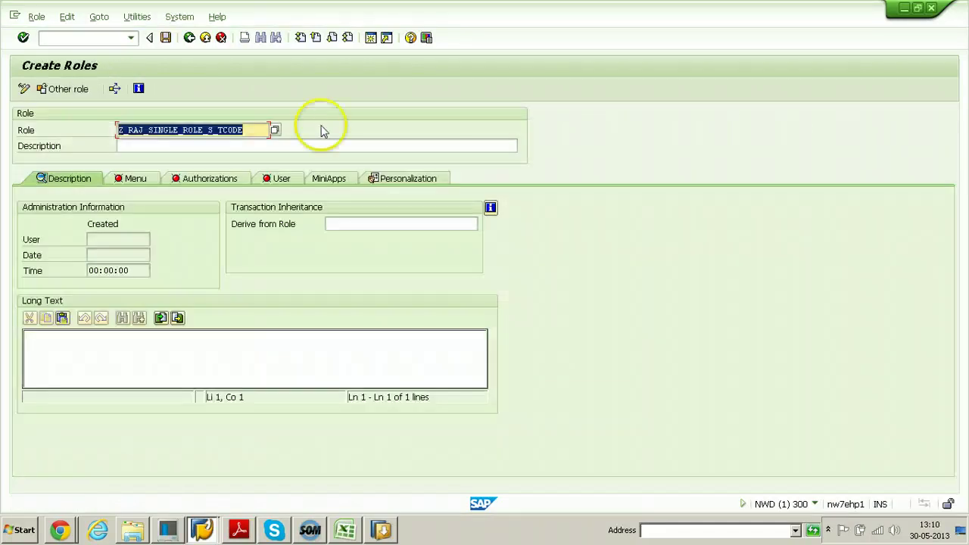
- Save the role with long text about experimenting with Missing Authorization, then view its Menu tab
click(166, 37)
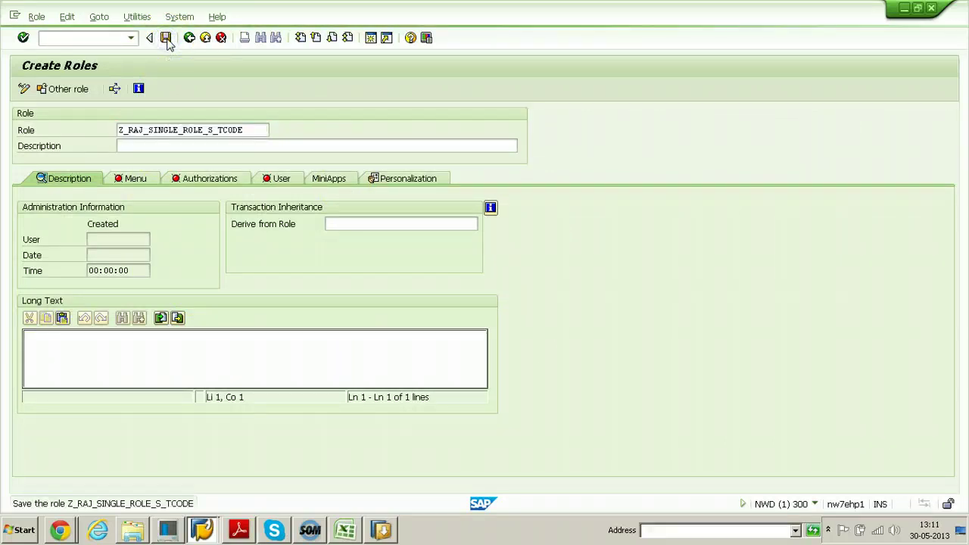
click(110, 367)
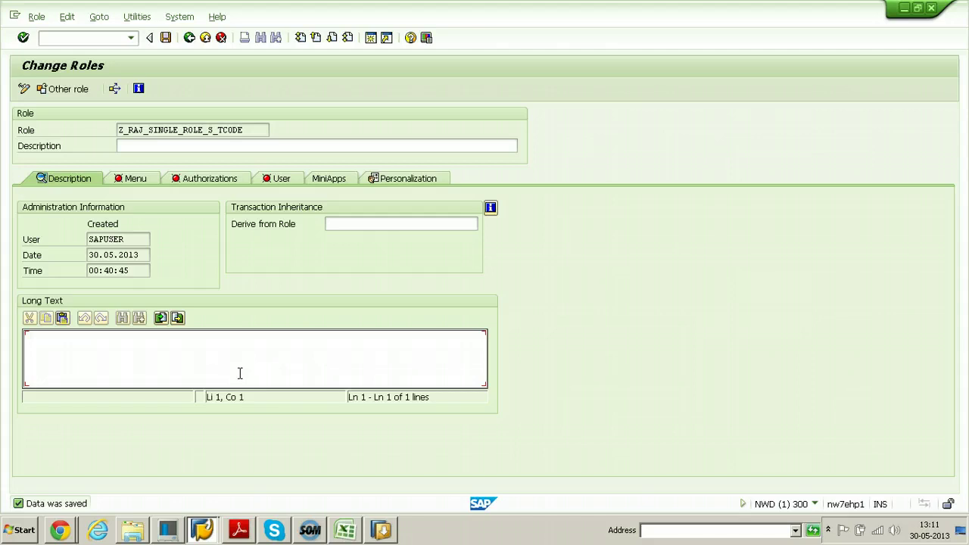
text(T)
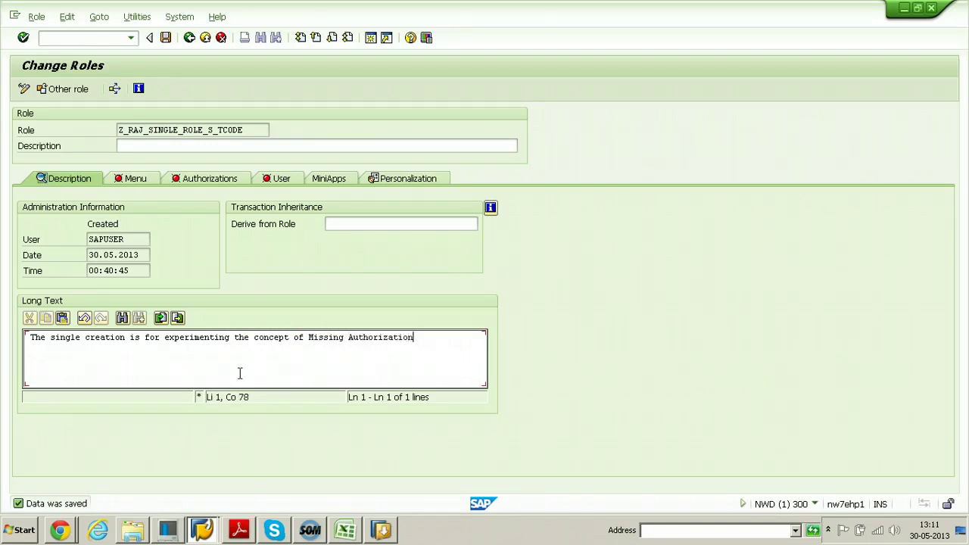
click(166, 39)
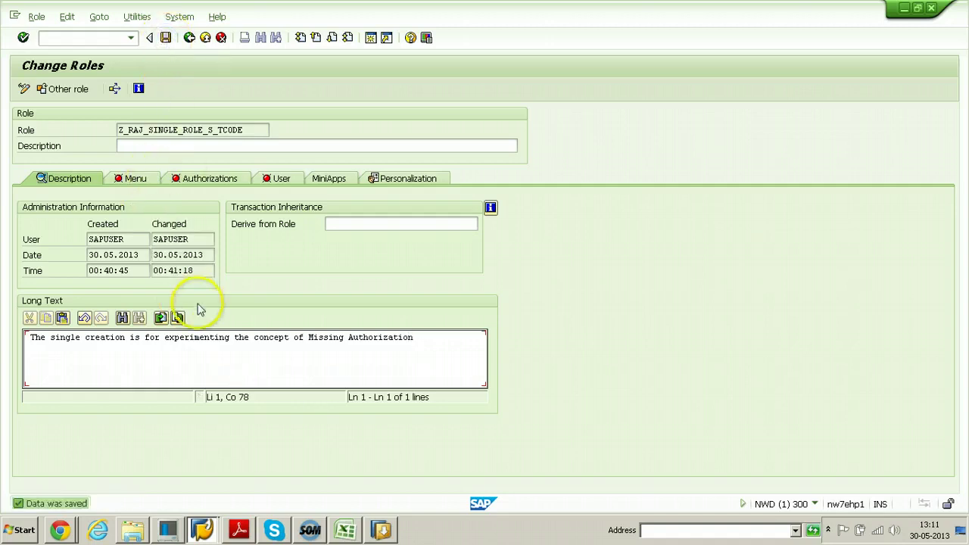
click(134, 180)
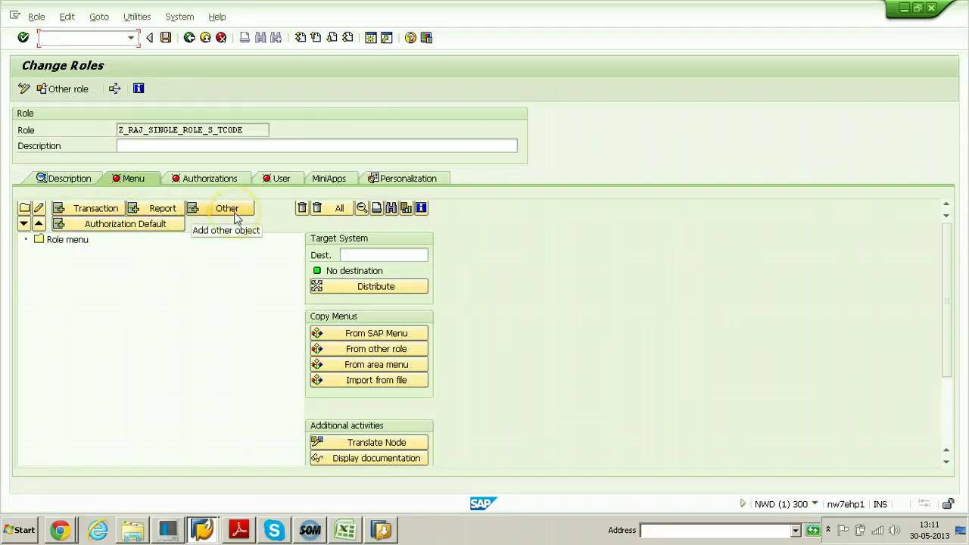
- Assign the proposed profile T-ND410014 to the role, save it, and edit authorization data
click(202, 180)
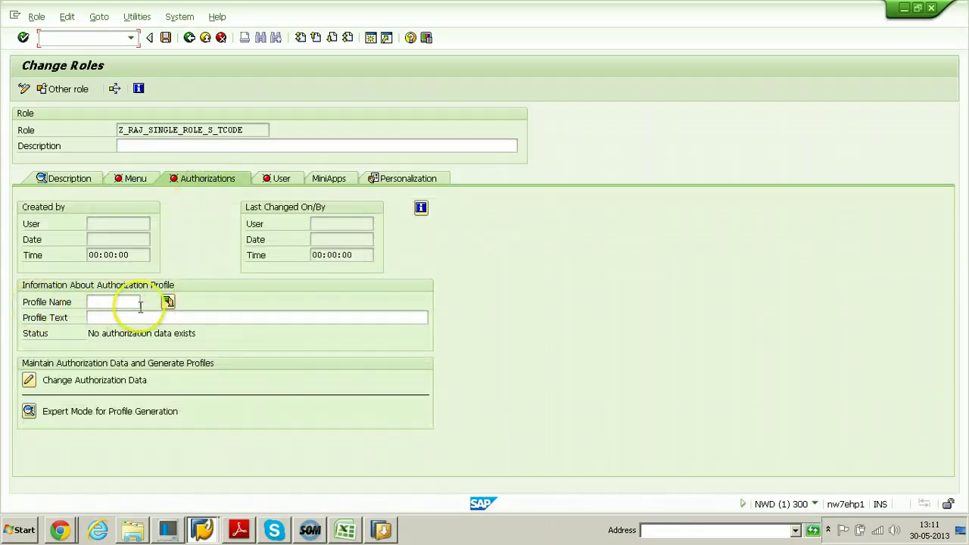
click(168, 302)
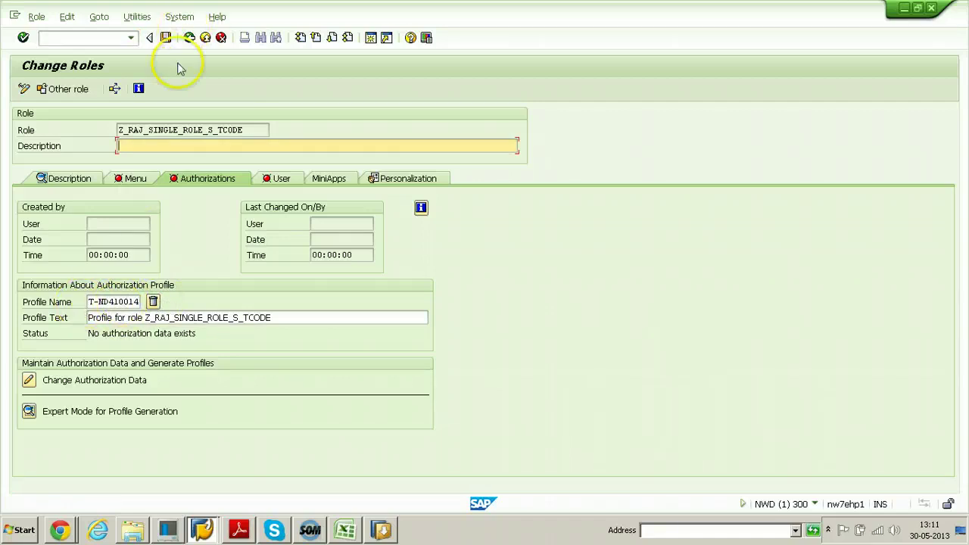
click(164, 37)
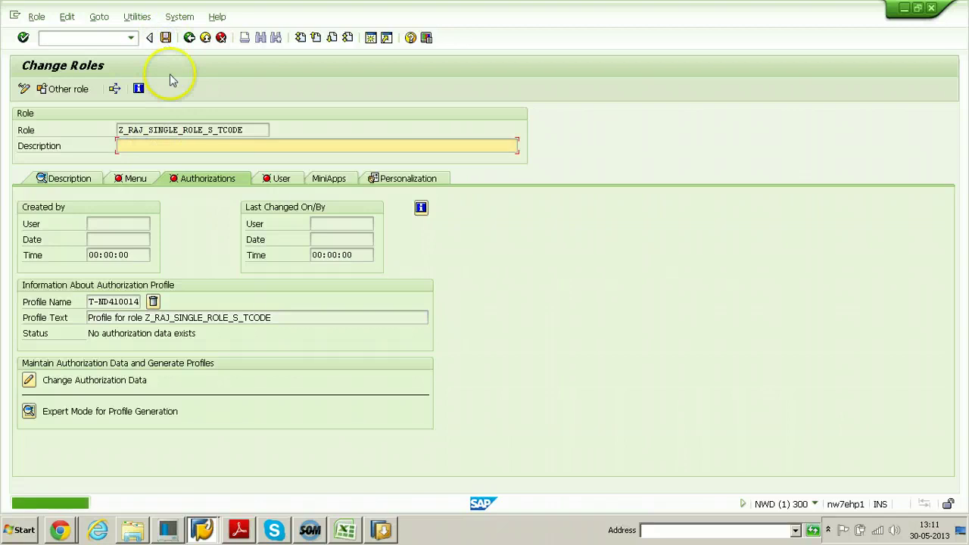
click(28, 381)
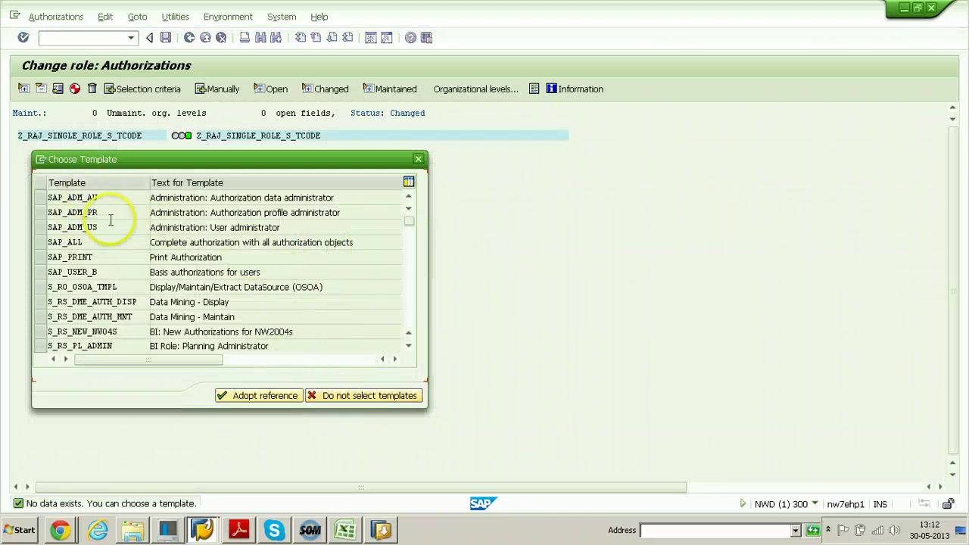
- Manually add authorization object S_TCODE without a template and expand its cross-application node
click(344, 399)
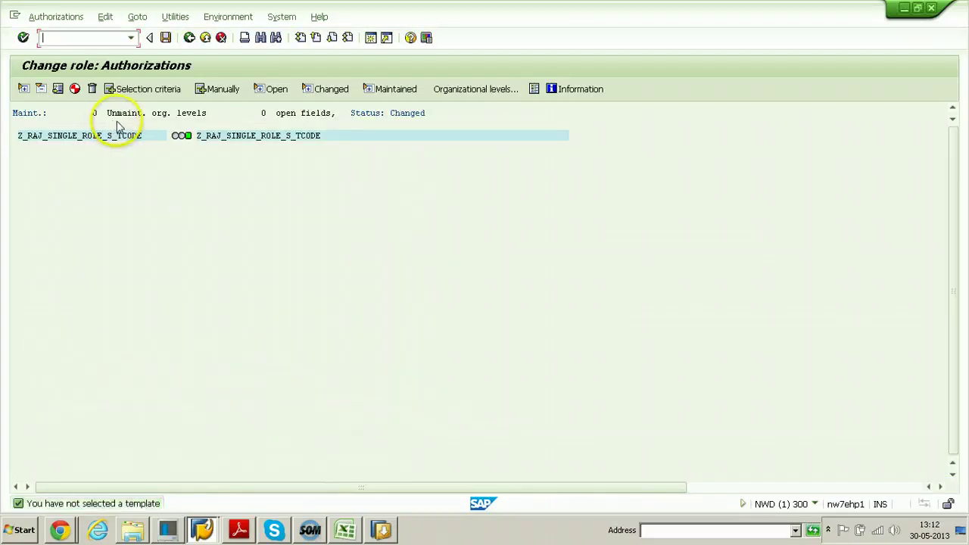
click(213, 89)
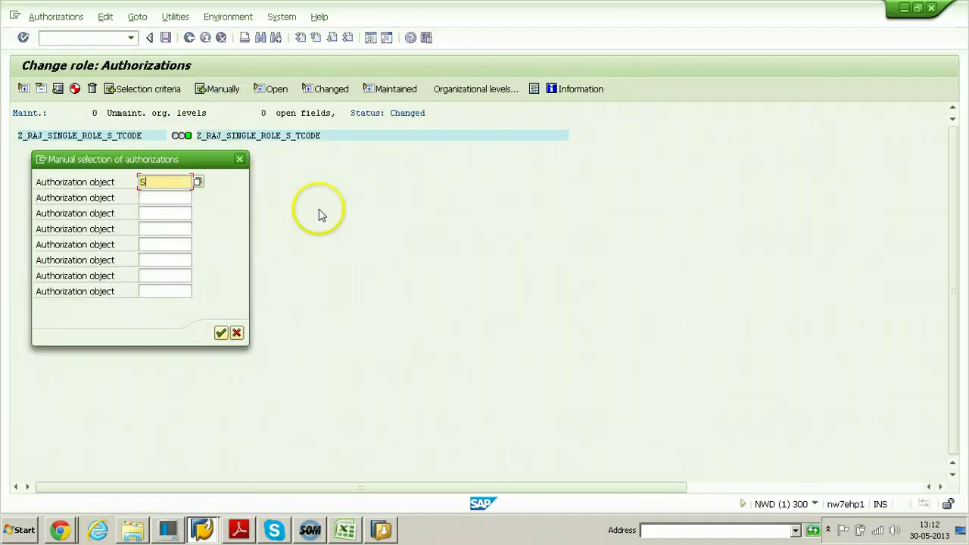
text(S_TCODE)
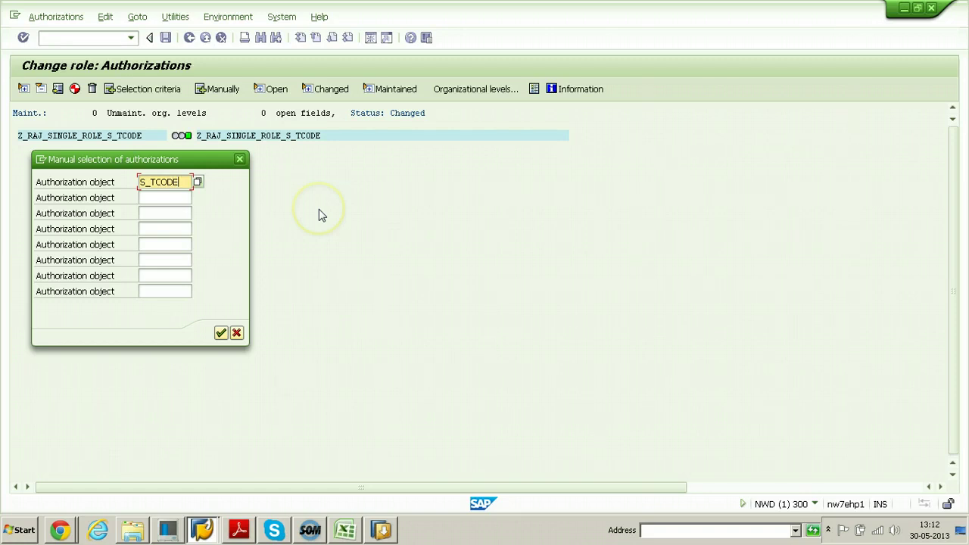
click(220, 333)
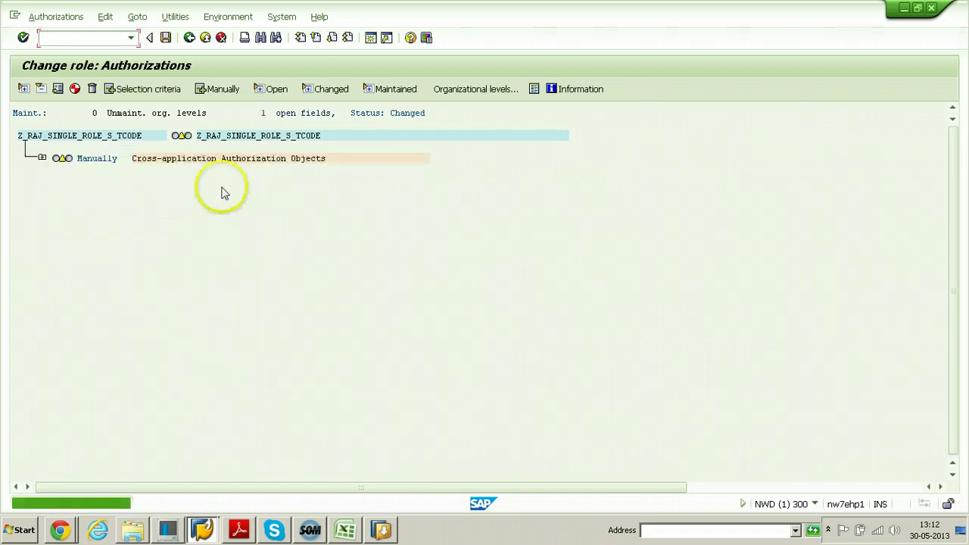
click(42, 157)
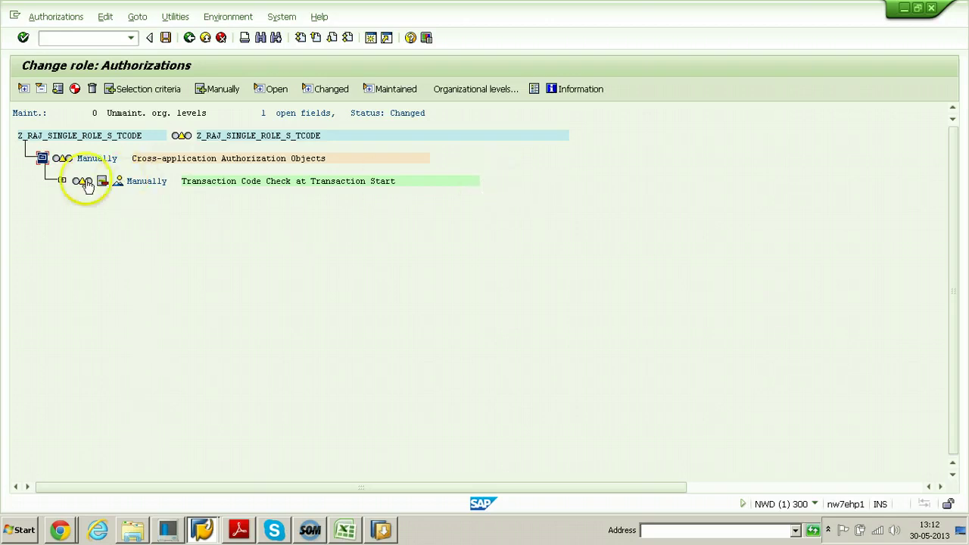
- Set S_TCODE's Transaction Code to * (all transactions), save, and generate the authorization profile
click(62, 180)
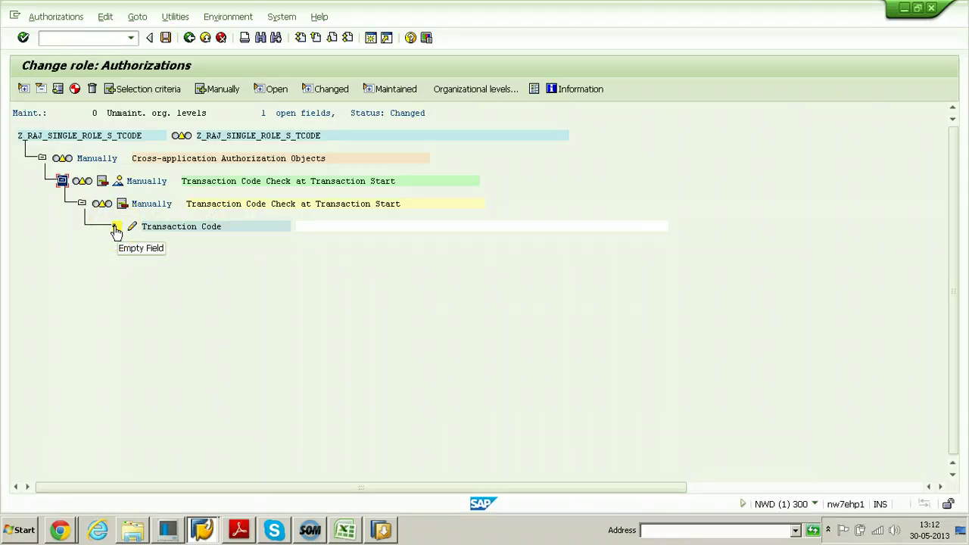
click(115, 227)
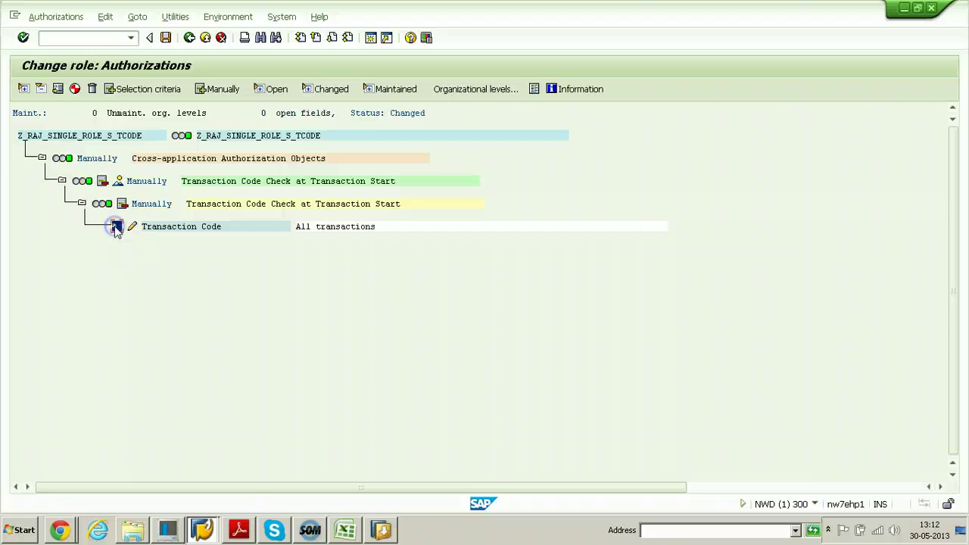
click(165, 38)
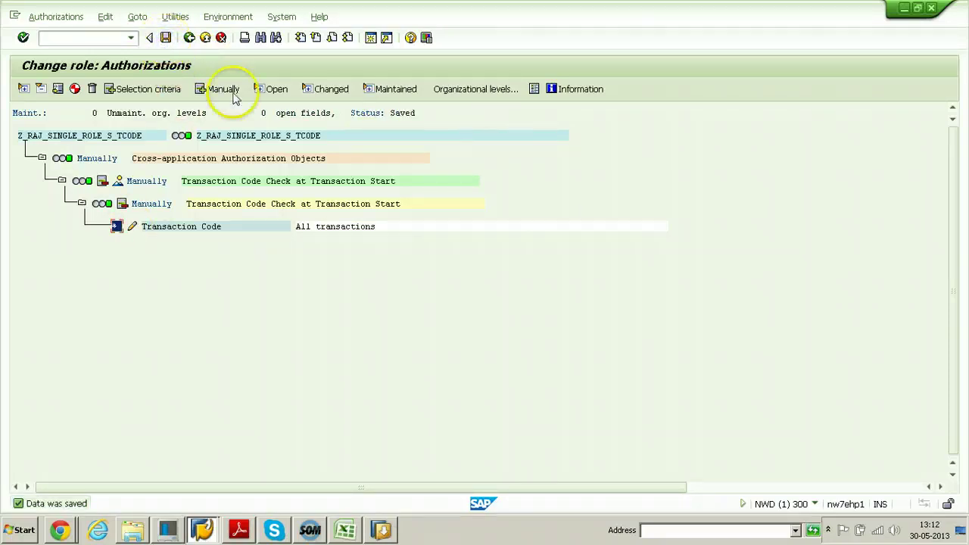
click(75, 89)
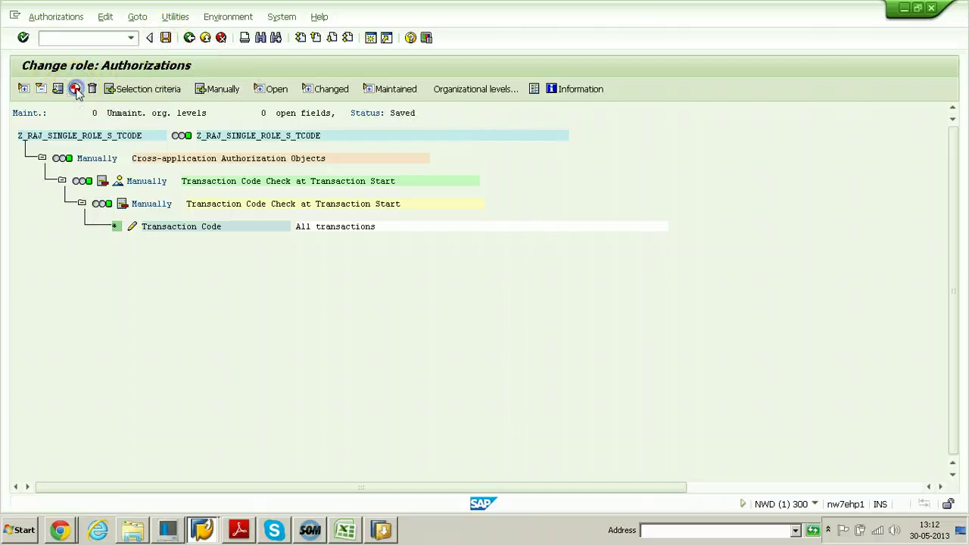
click(76, 89)
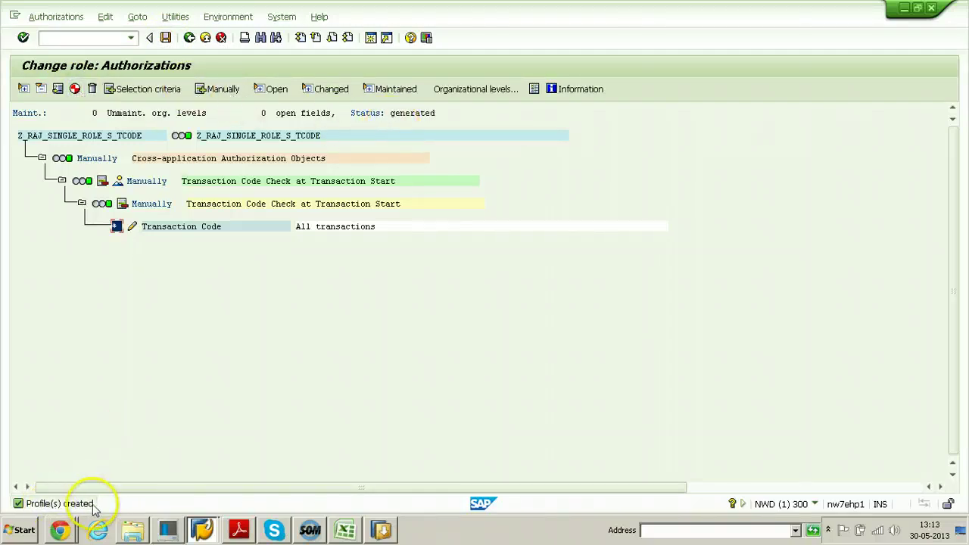
click(189, 38)
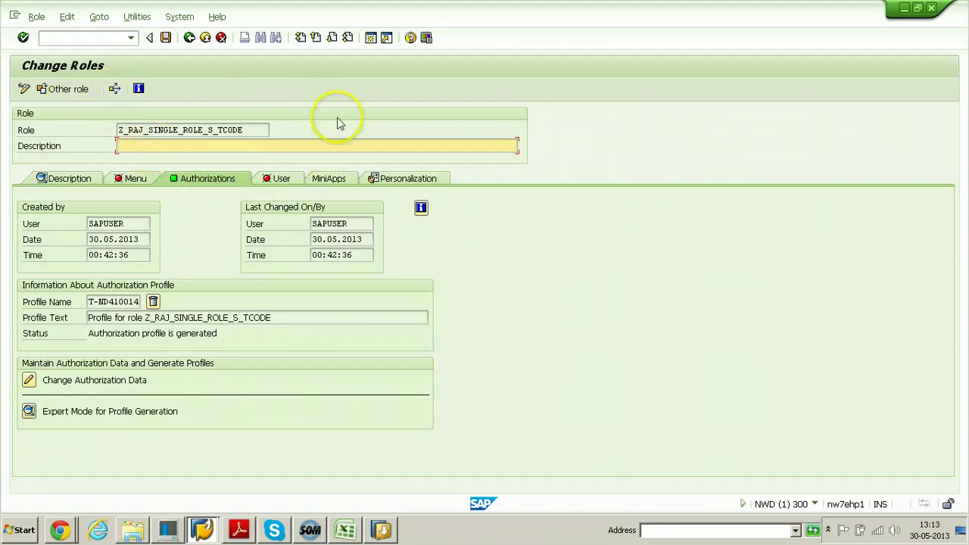
click(371, 40)
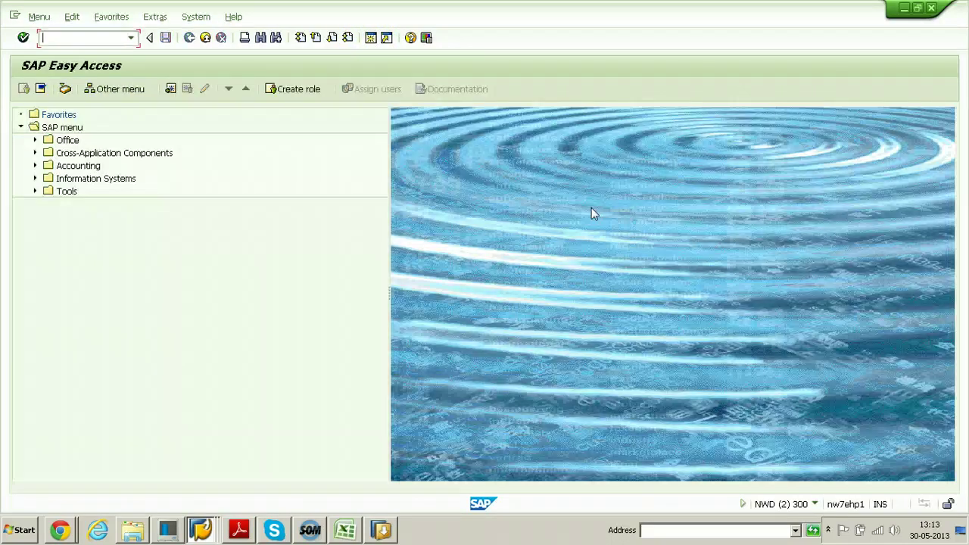
- In SU01, list all existing users through the user name search help
click(42, 113)
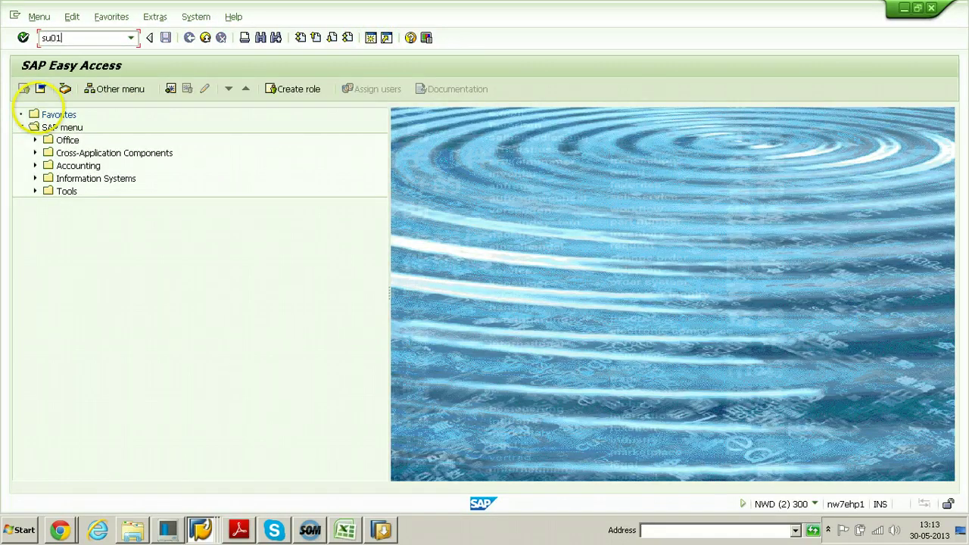
key(Return)
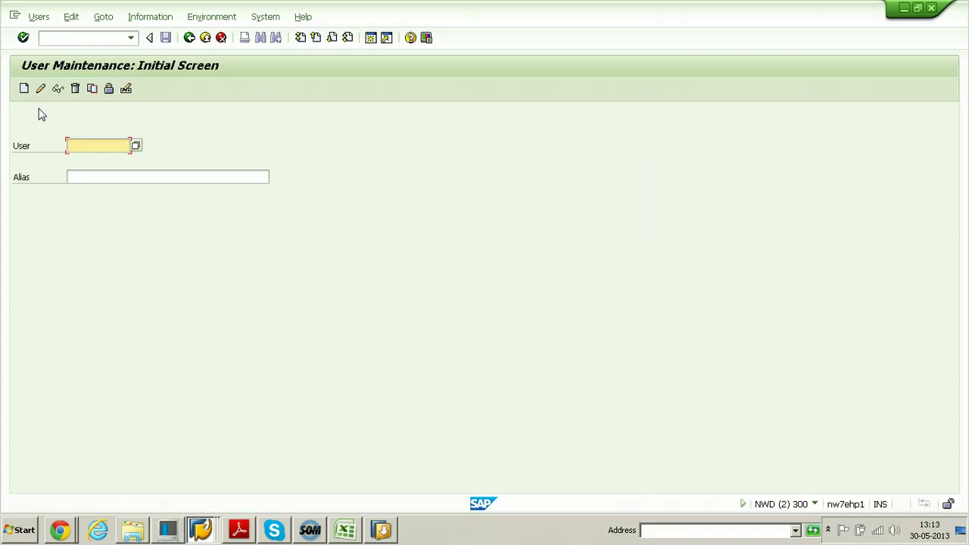
key(F4)
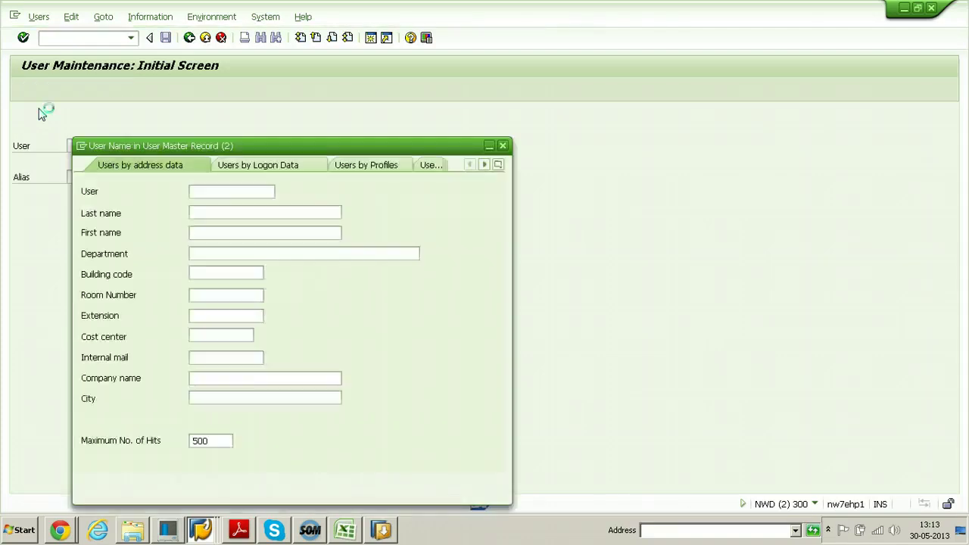
click(436, 481)
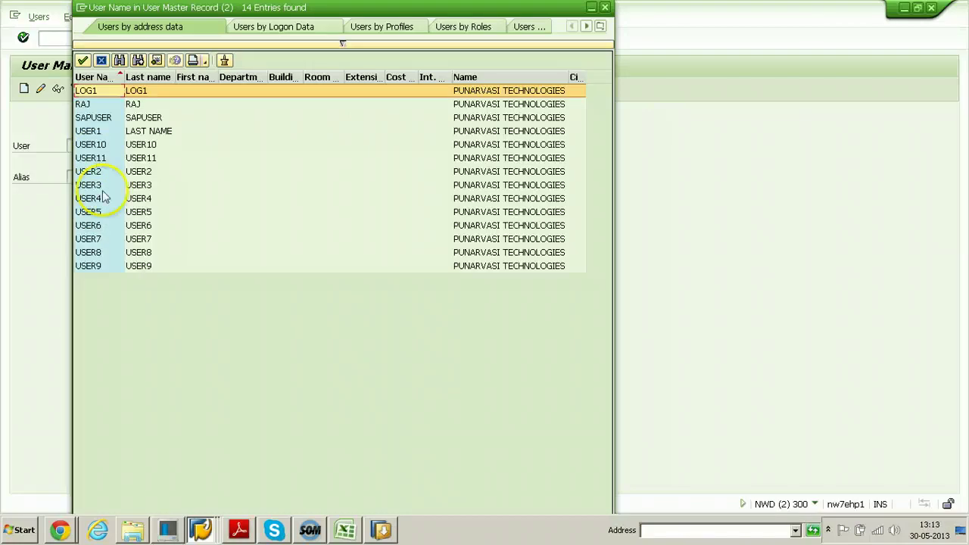
click(604, 8)
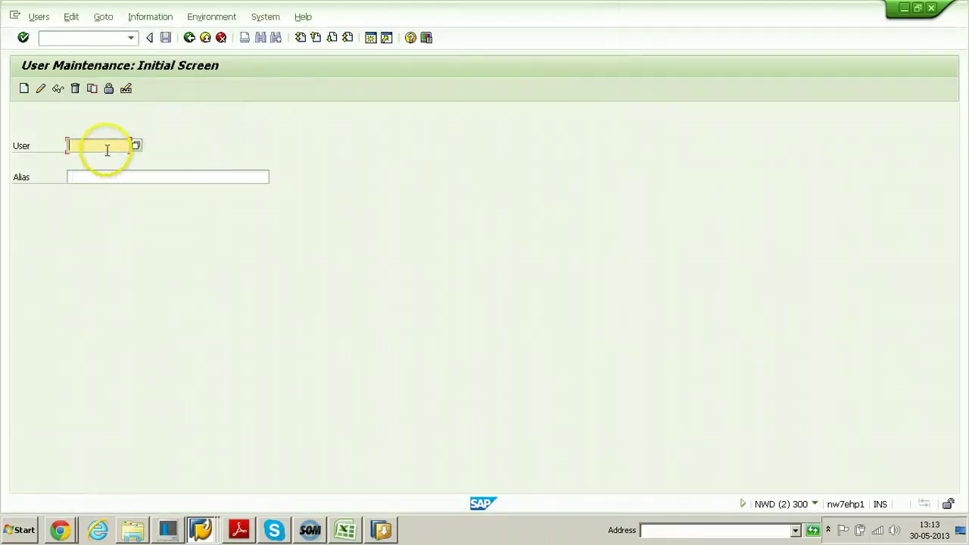
- Create user USER12 with title Mr, last name USER12 and an initial password
text(uSER12)
click(23, 88)
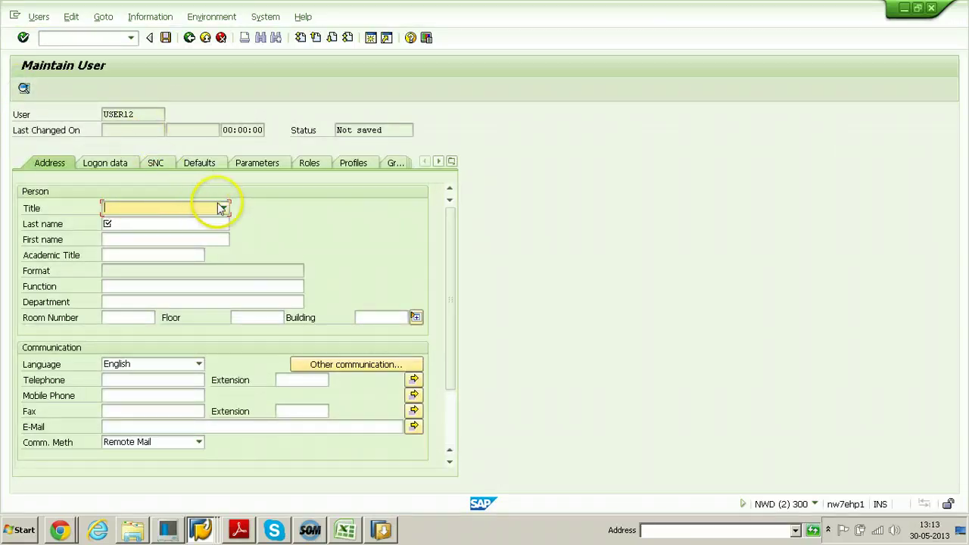
click(227, 208)
click(134, 221)
click(137, 224)
text(USER12)
click(119, 162)
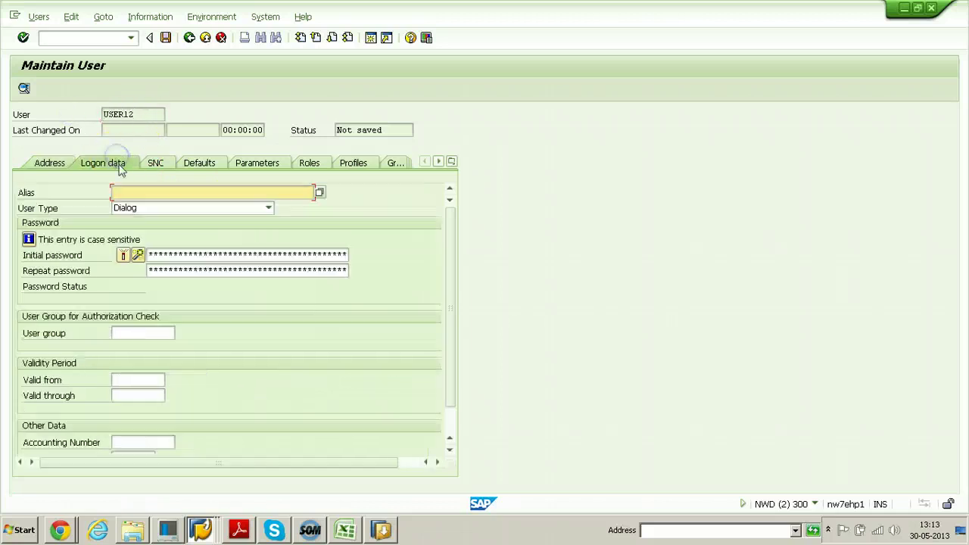
click(225, 256)
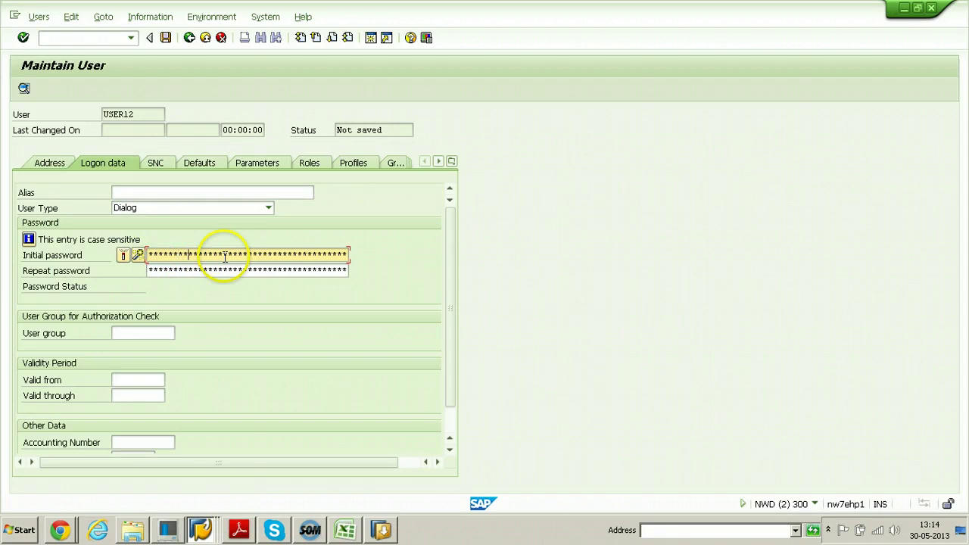
key(Tab)
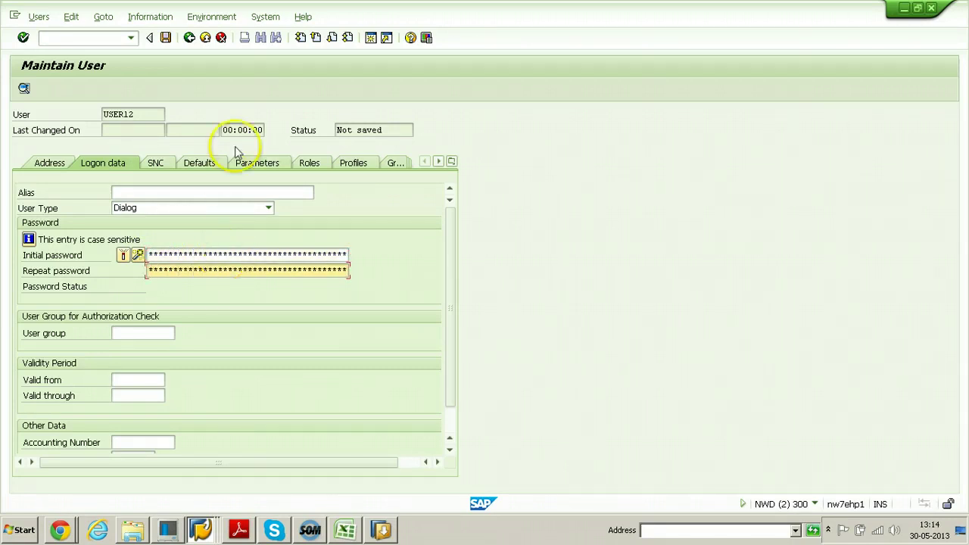
click(165, 38)
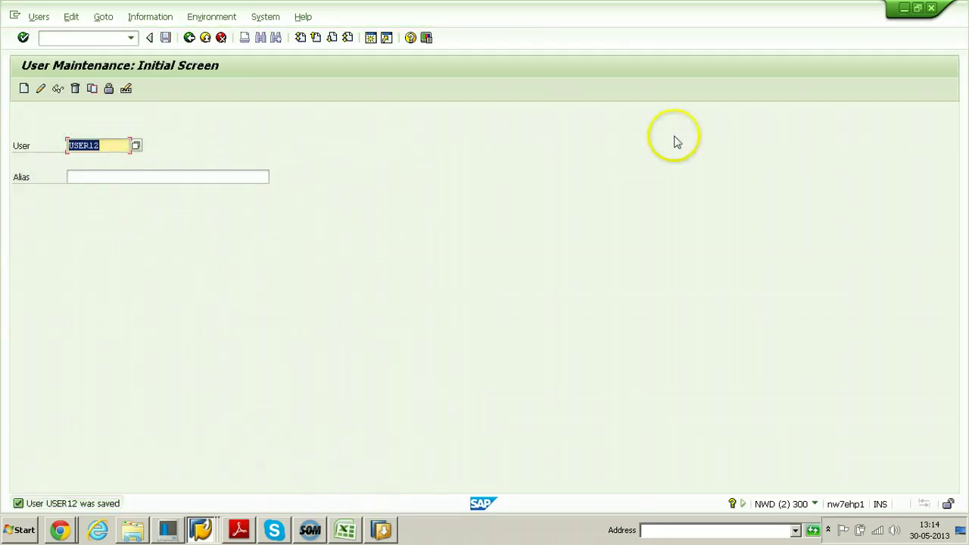
- Assign USER12 to the role, valid 30.05.2013 to 31.12.9999, and save
click(932, 10)
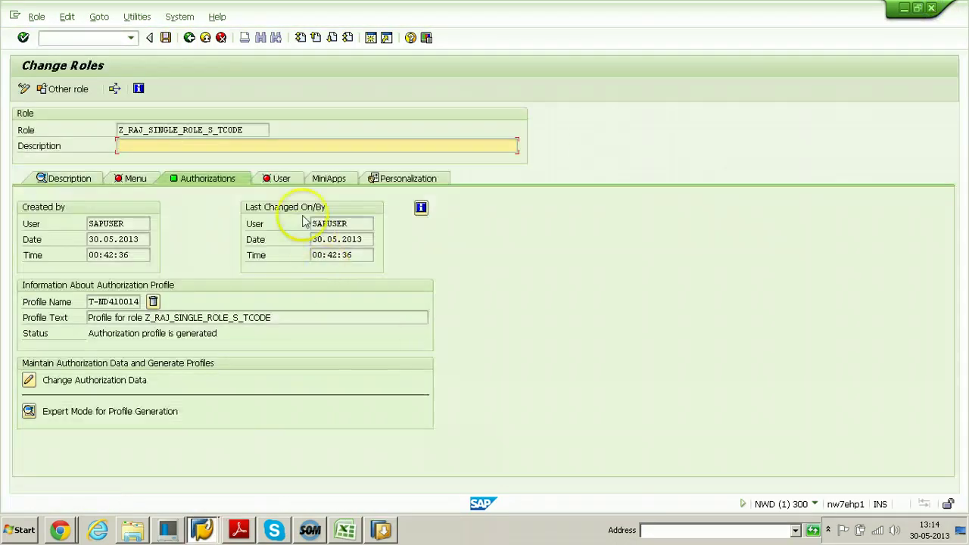
click(281, 180)
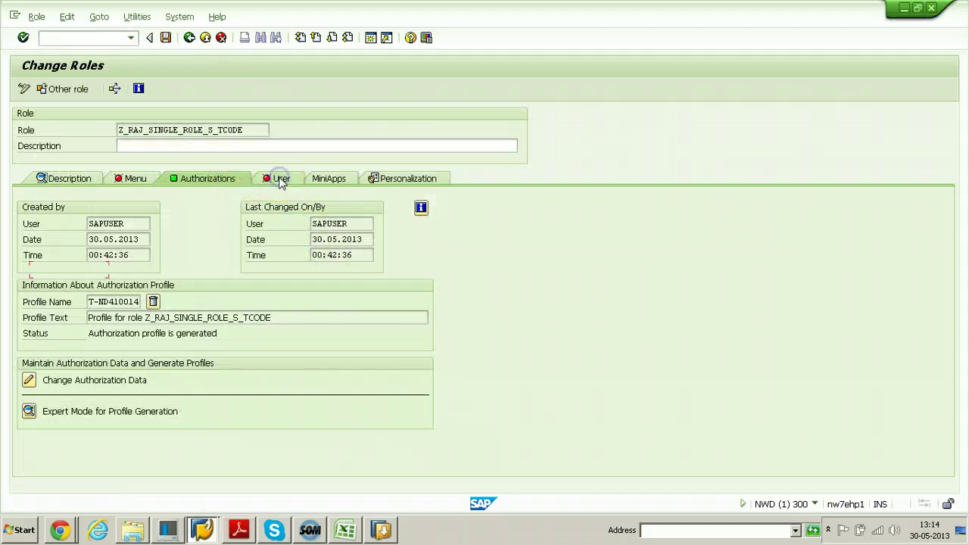
click(83, 266)
text(user12)
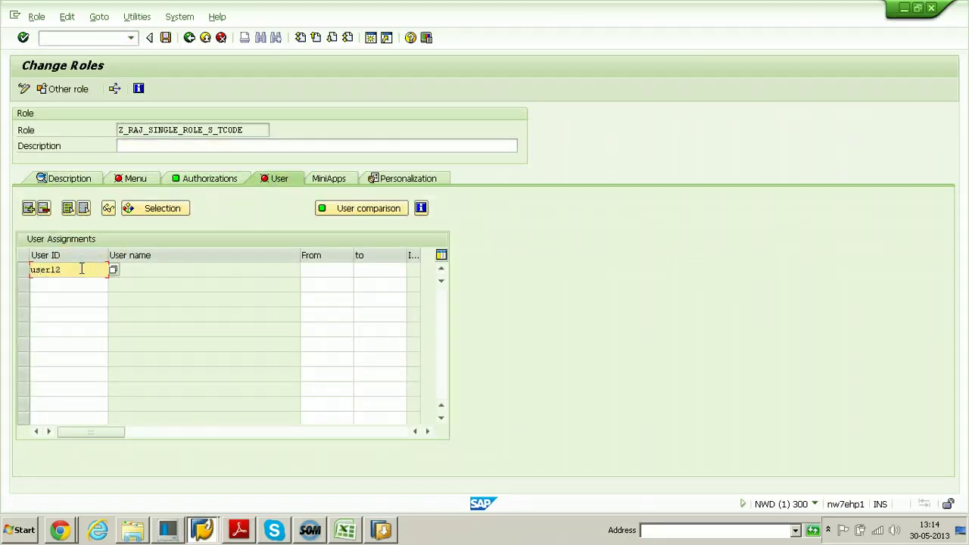
key(Return)
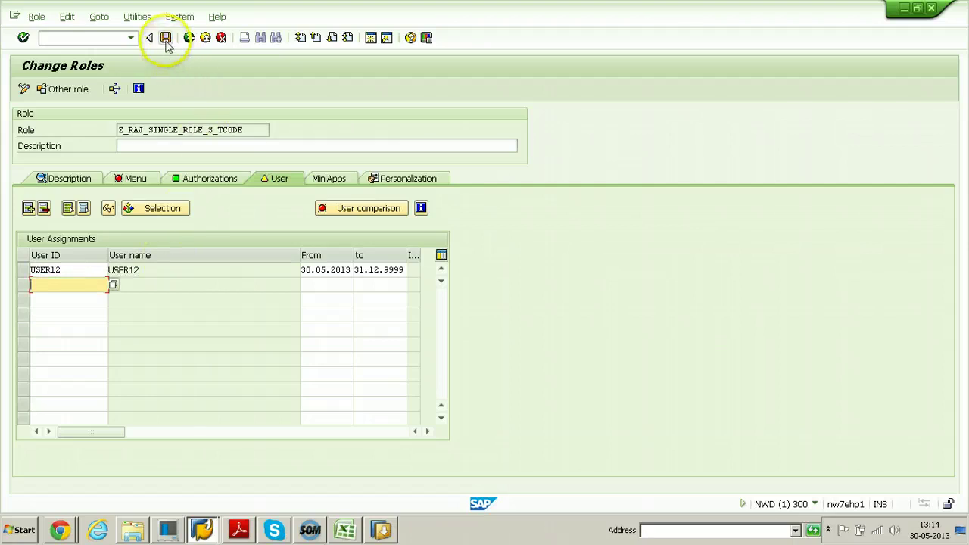
click(165, 38)
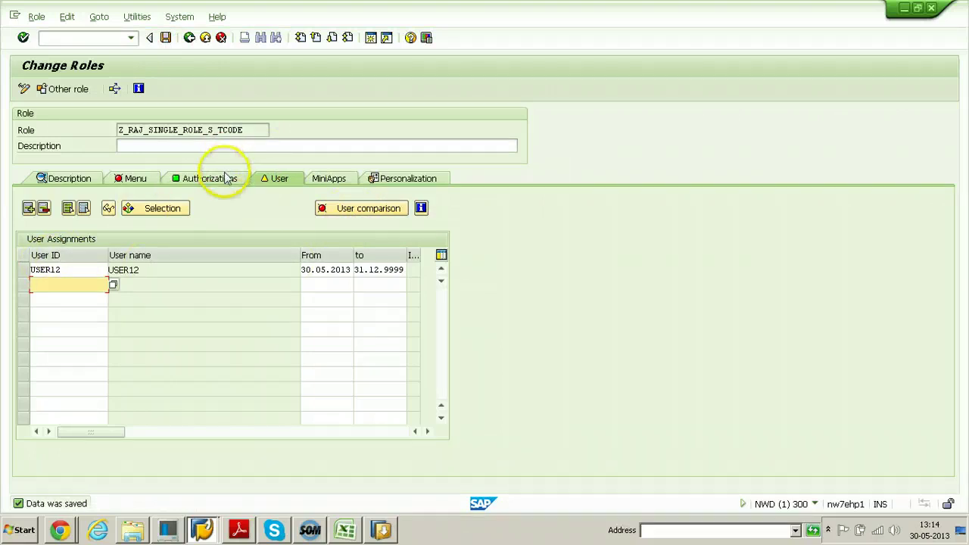
- Run a complete user master comparison for the role
click(349, 208)
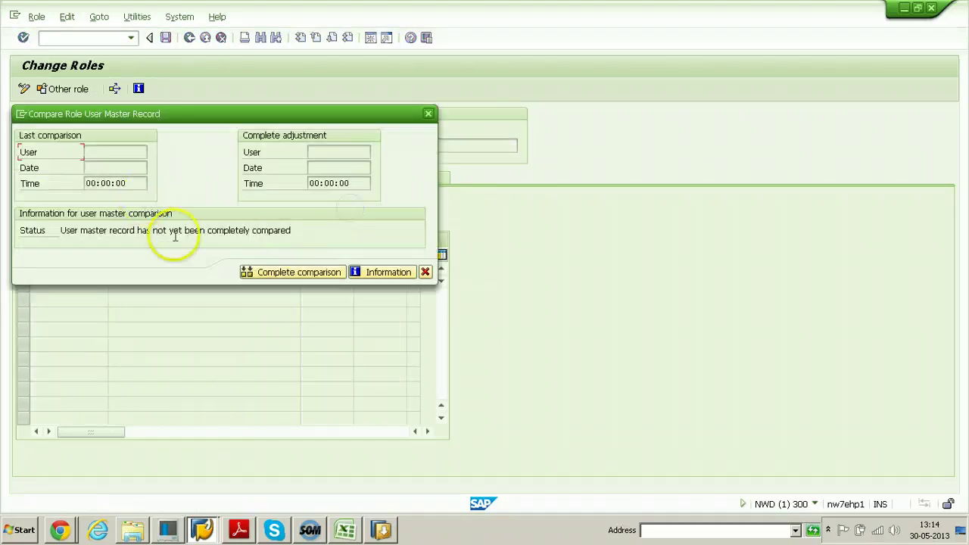
click(280, 274)
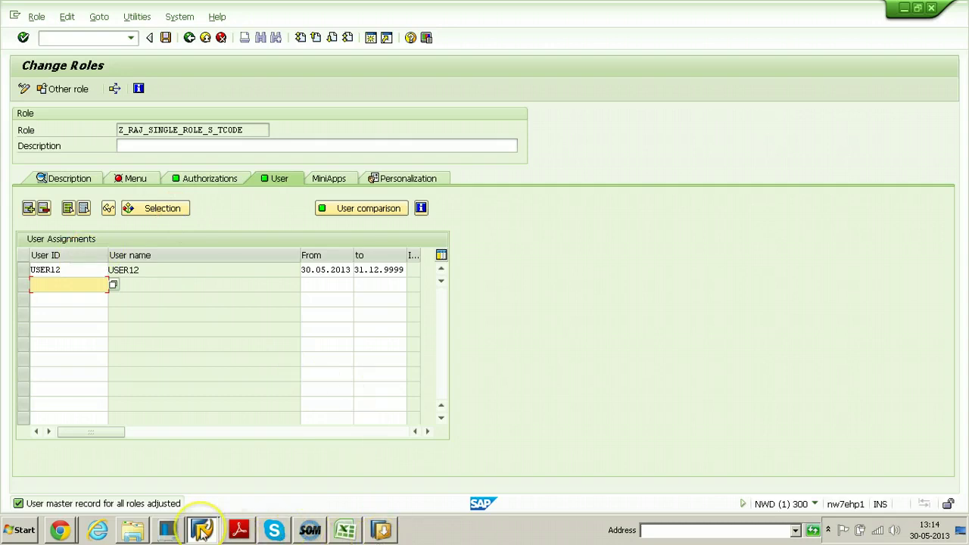
- Log on to Netweaver 7.0, client 300, as USER12 with the initial password
mouse_move(203, 532)
click(198, 480)
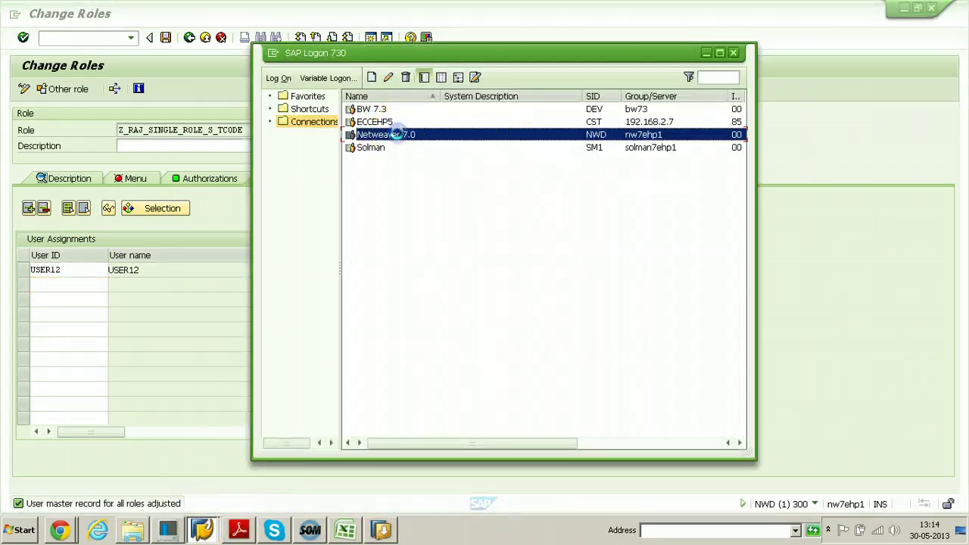
key(Return)
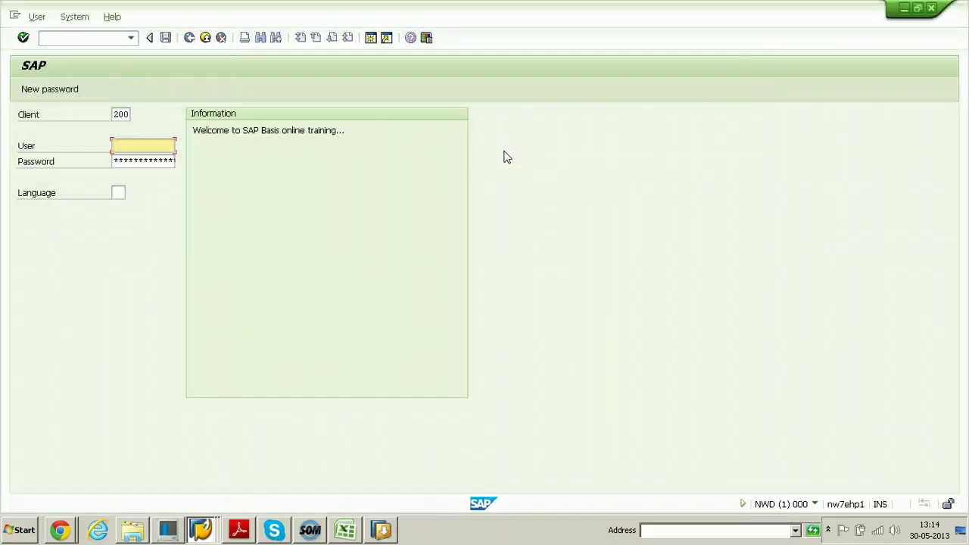
key(shift+Tab)
text(300)
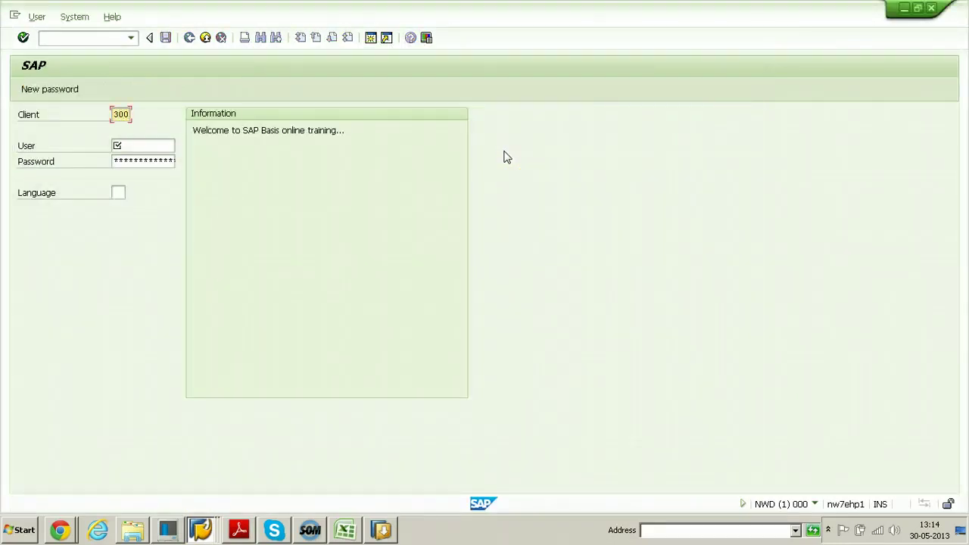
key(Tab)
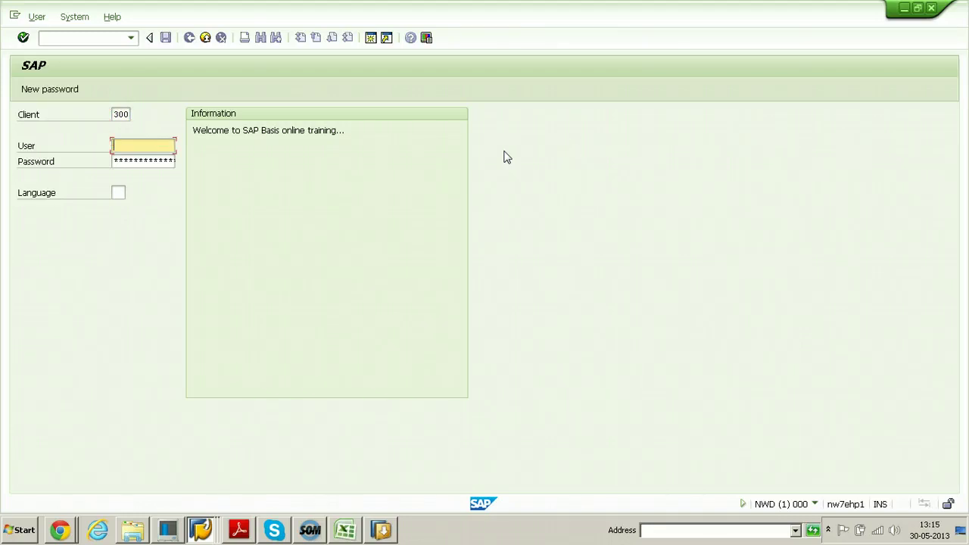
text(raj12)
key(Tab)
text(************)
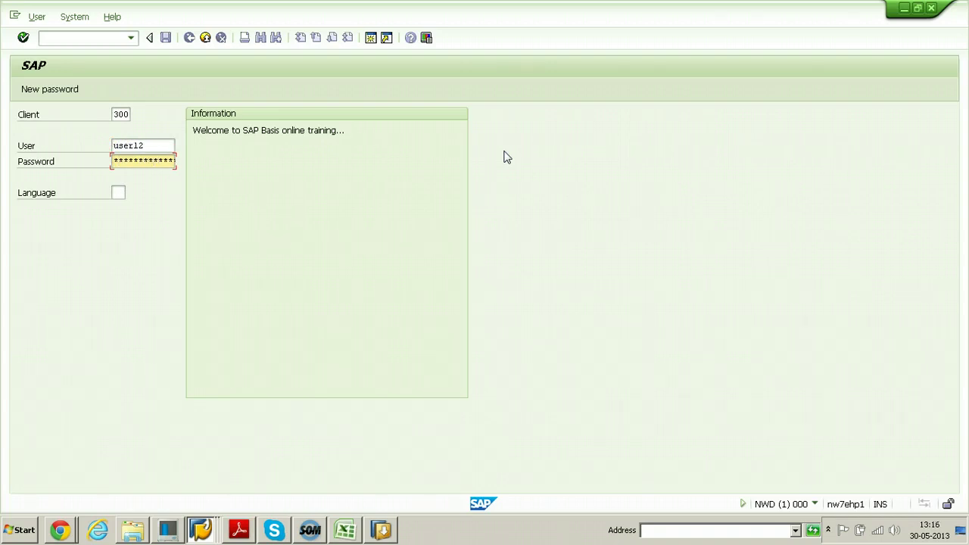
key(Return)
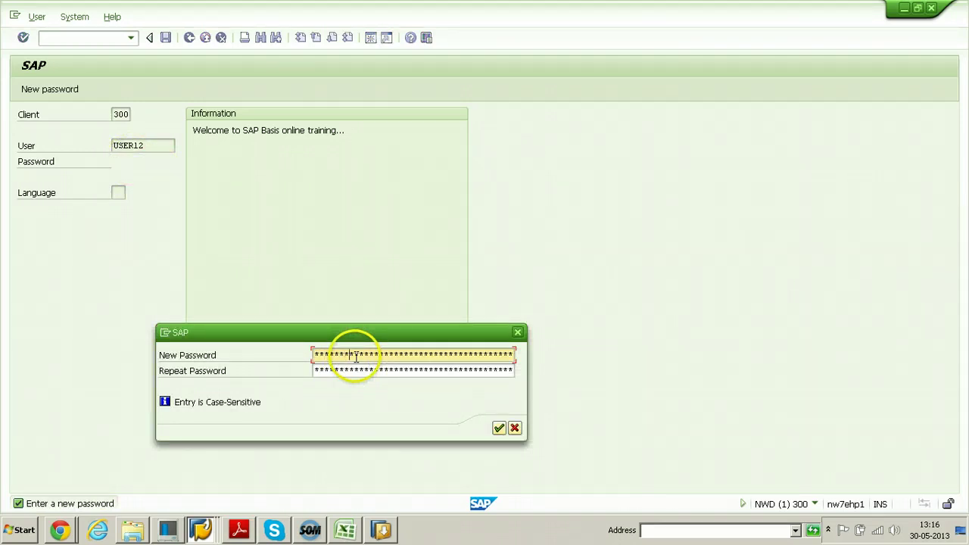
- Set a new password for USER12 and dismiss the copyright notice
key(Tab)
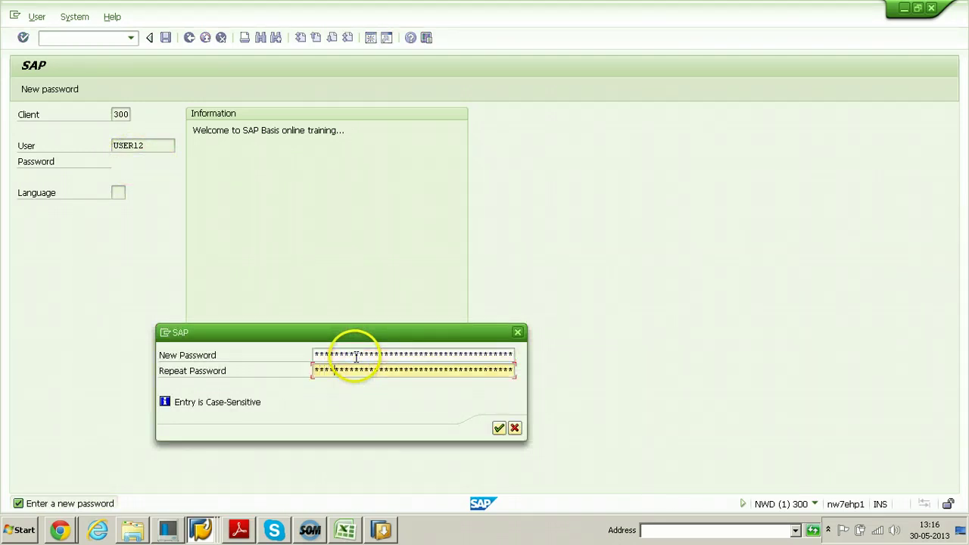
key(Return)
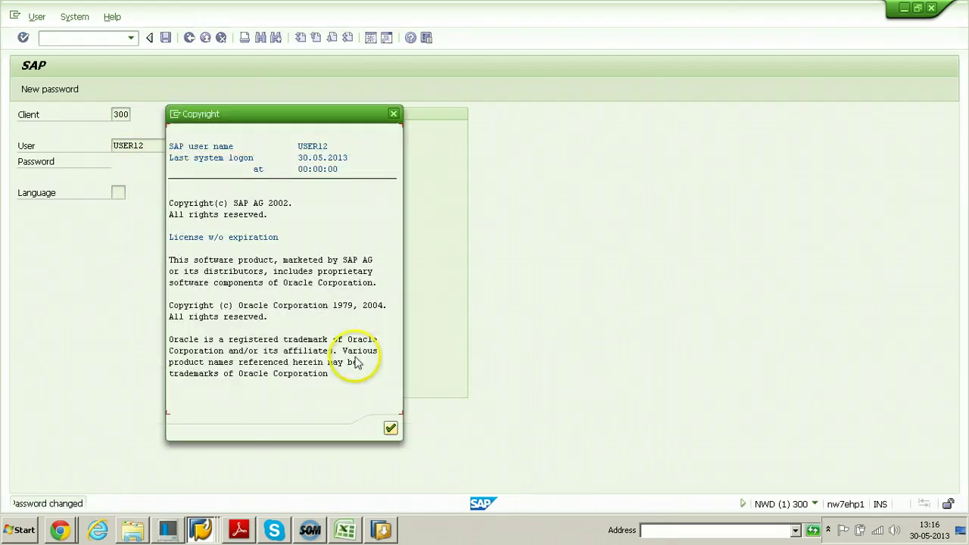
click(391, 430)
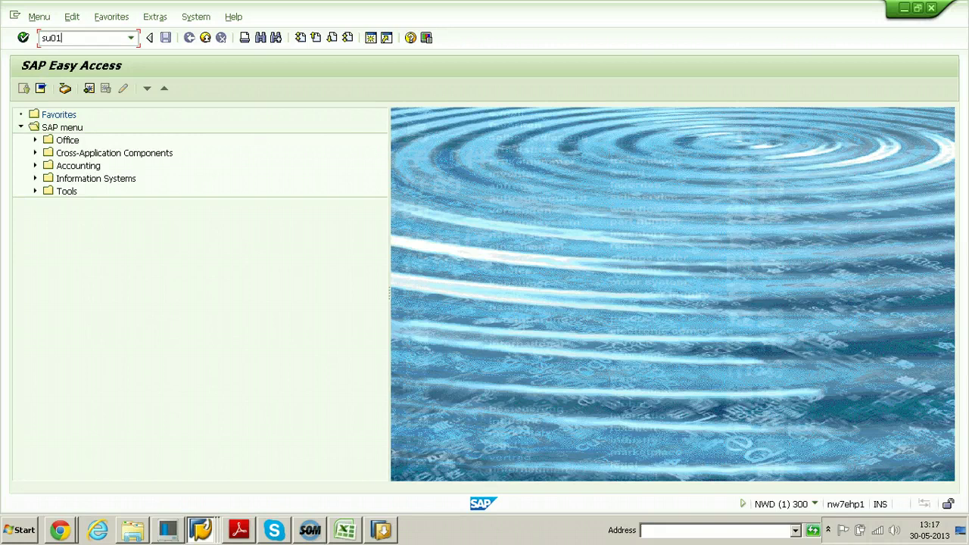
- Run SU01 as USER12, receive the not-authorized message, and start entering su53
key(Return)
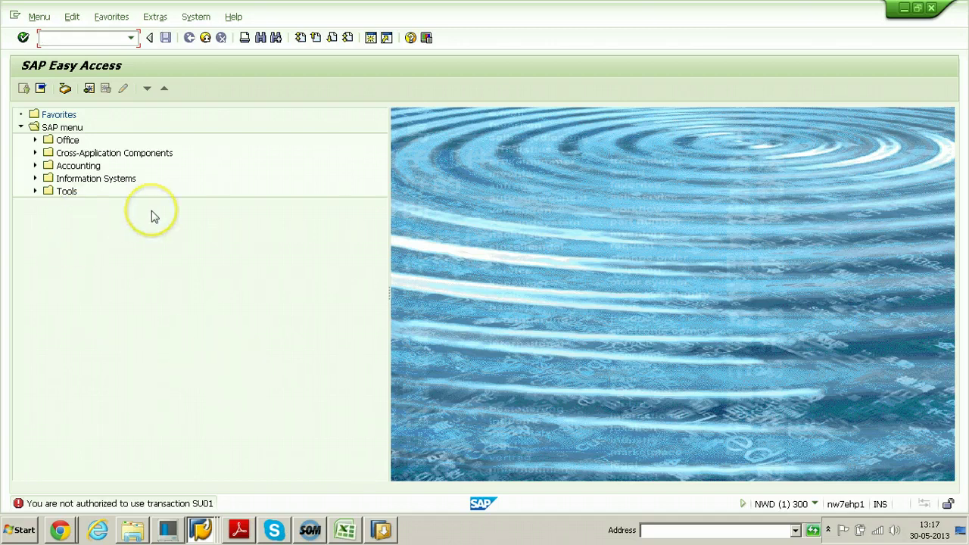
text(su53)
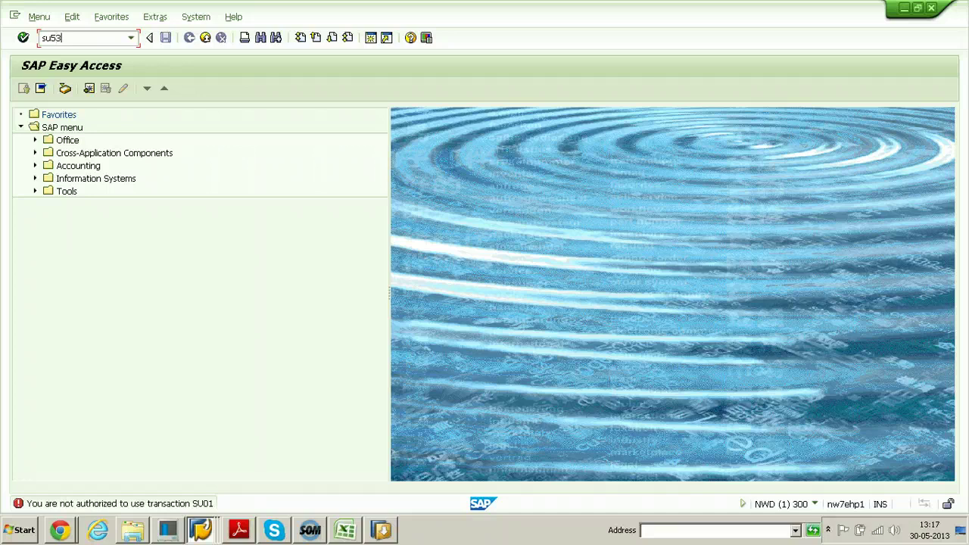
- Run SU53 for USER12 and select the failed S_USER_GRP authorization object
key(Return)
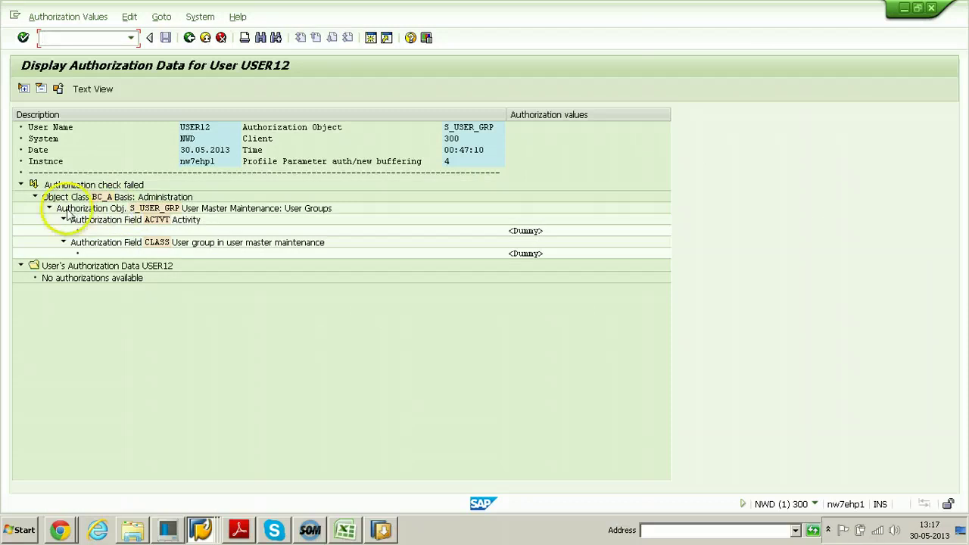
click(140, 208)
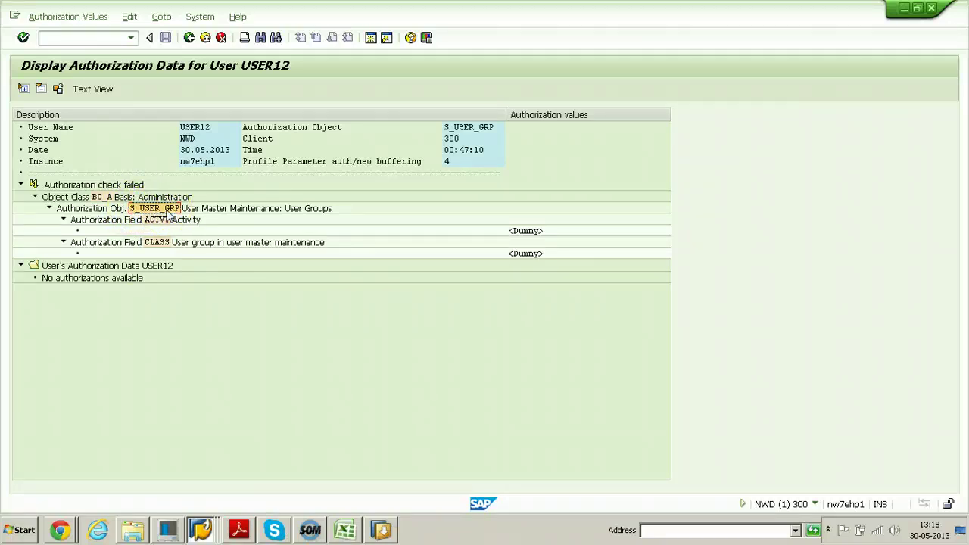
- Return to the Change Roles window and start changing the role's authorization data
click(200, 529)
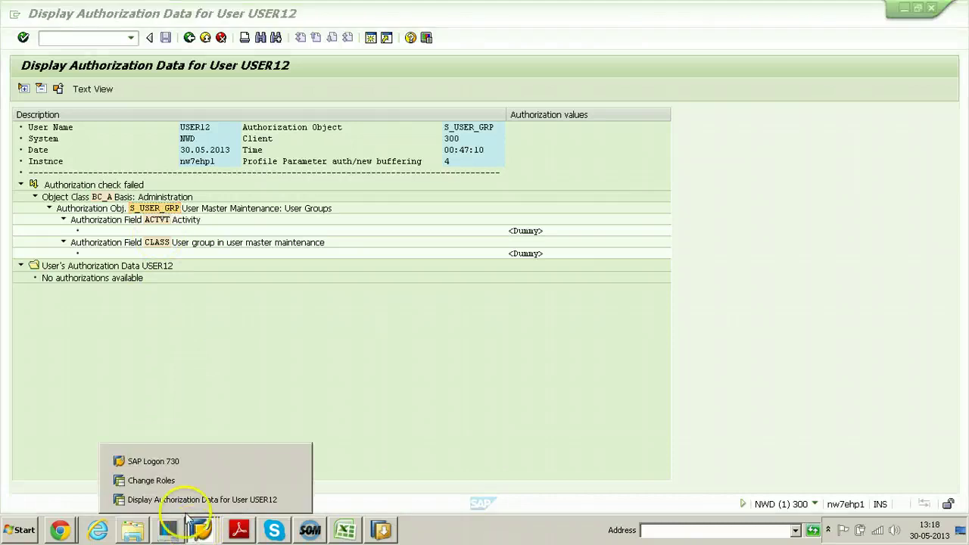
click(171, 485)
click(224, 181)
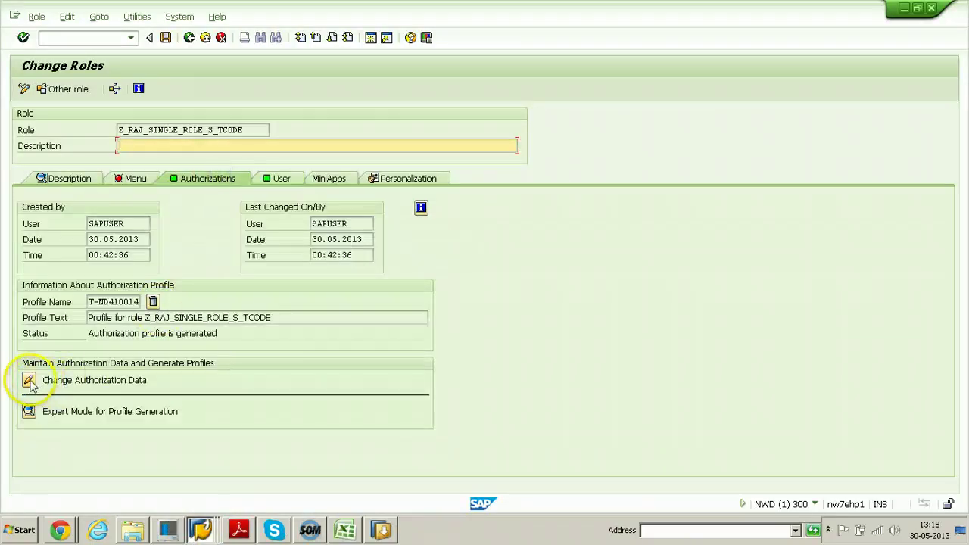
click(29, 380)
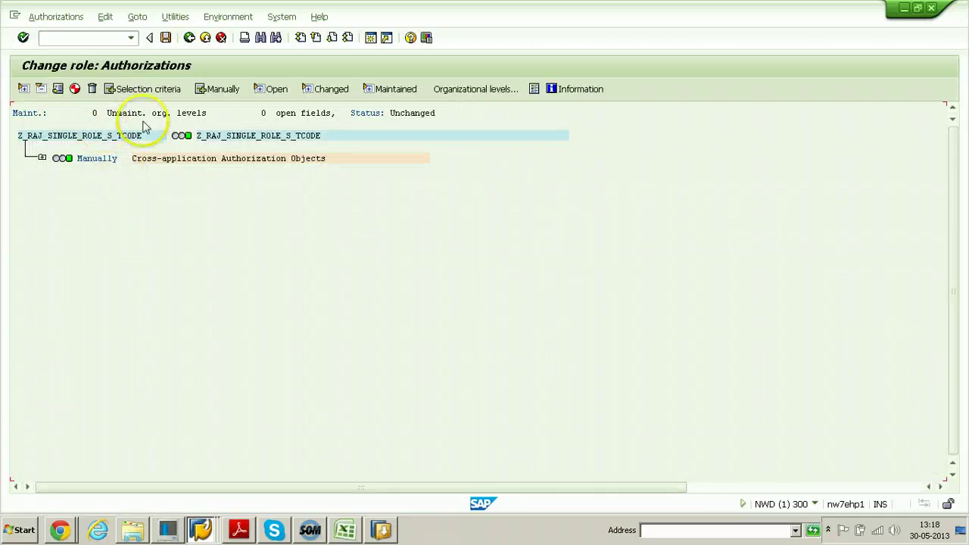
- Manually add authorization object S_USER_GRP to role Z_RAJ_SINGLE_ROLE_S_TCODE
click(215, 89)
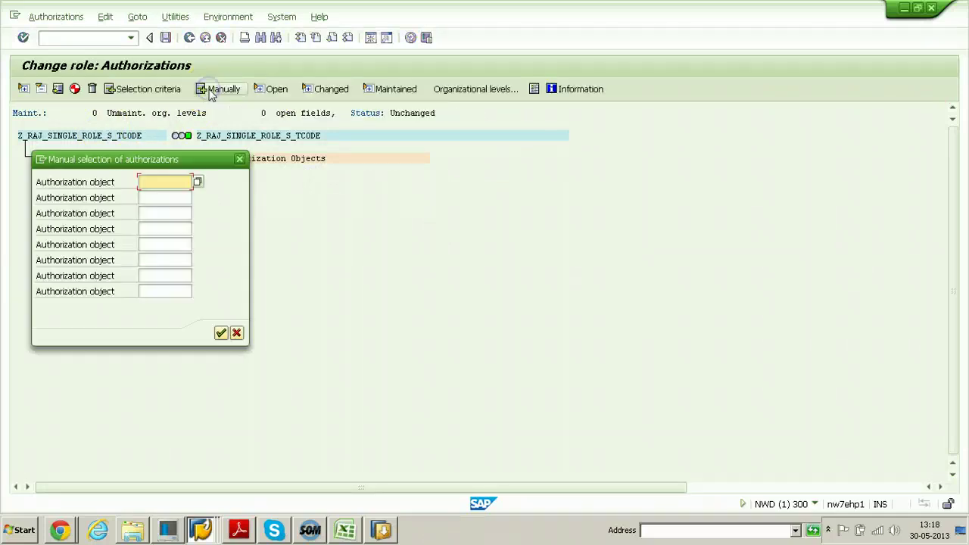
text(S_)
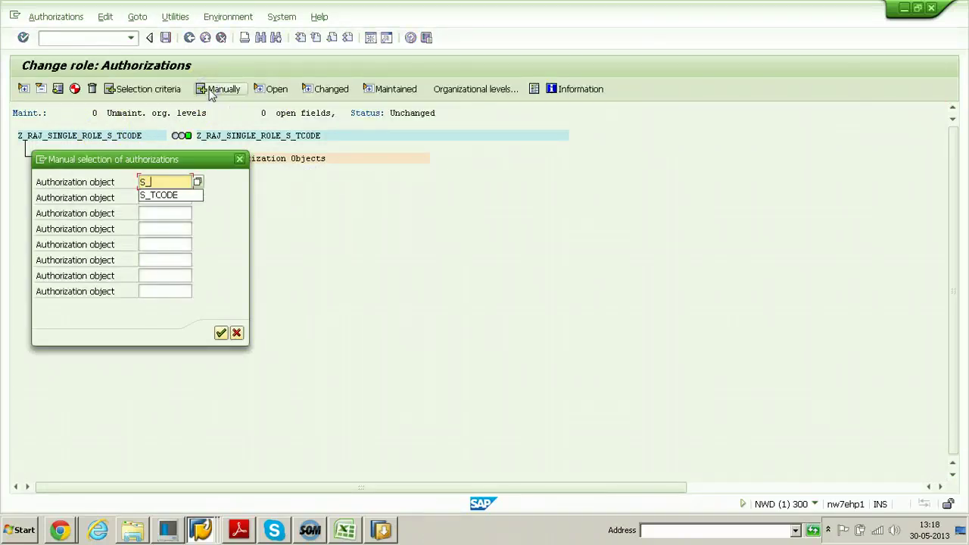
text(USER)
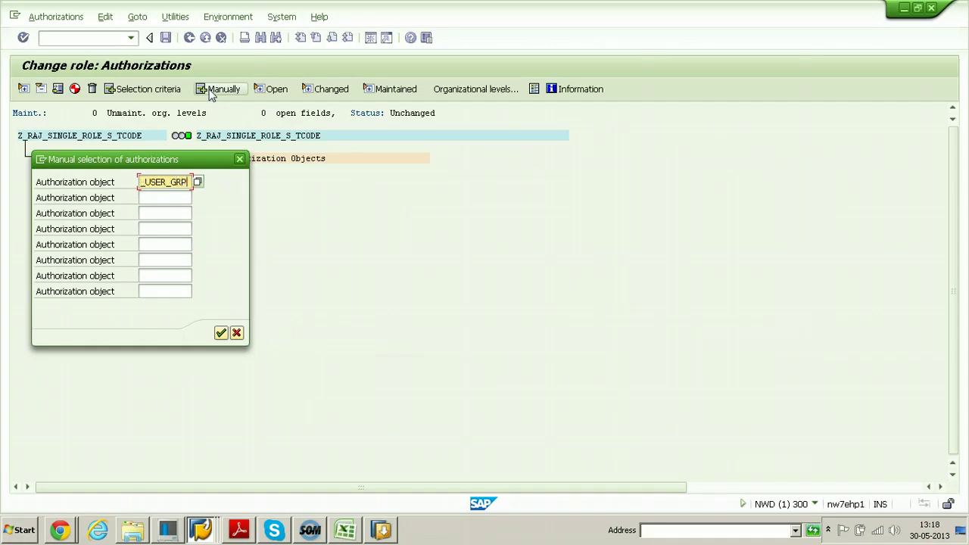
click(221, 334)
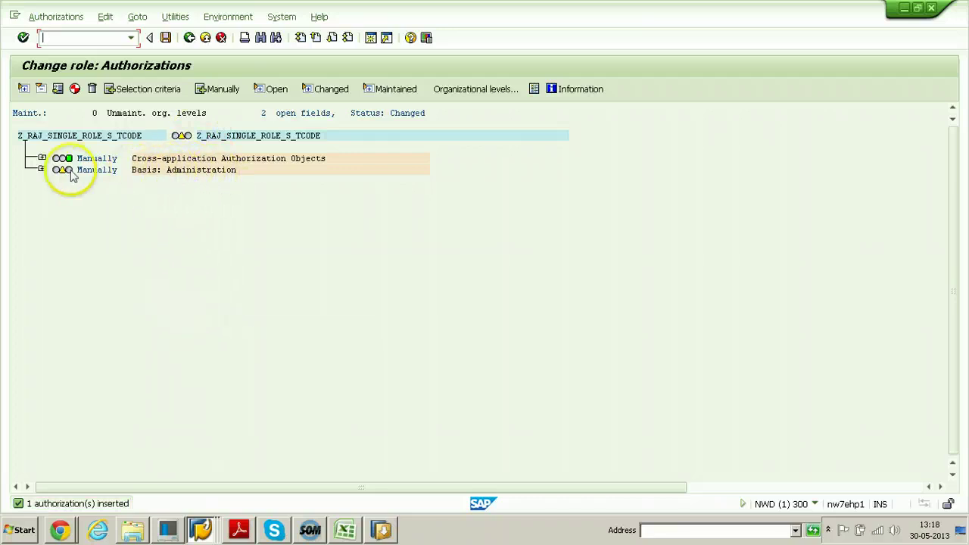
- Expand Basis: Administration to the User Groups fields and turn on technical names
click(42, 170)
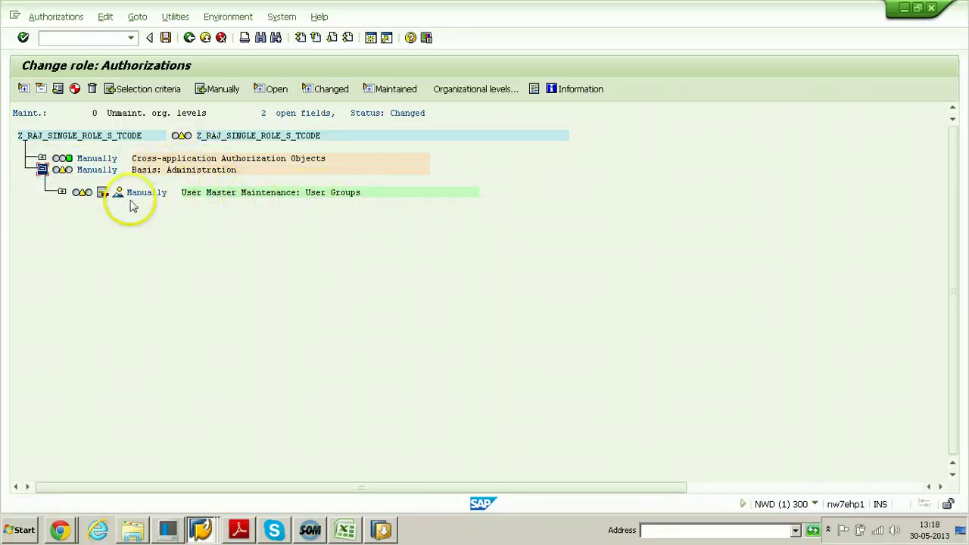
click(62, 192)
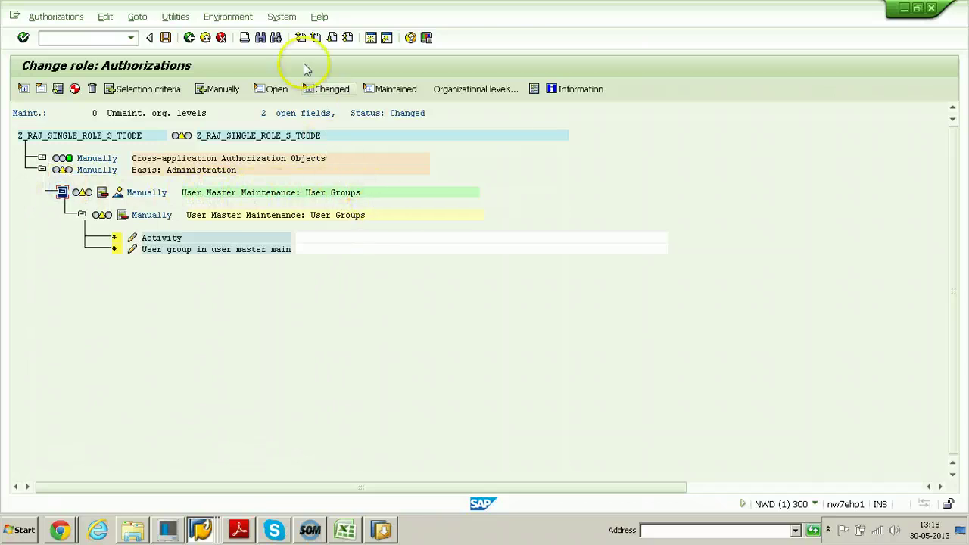
click(176, 17)
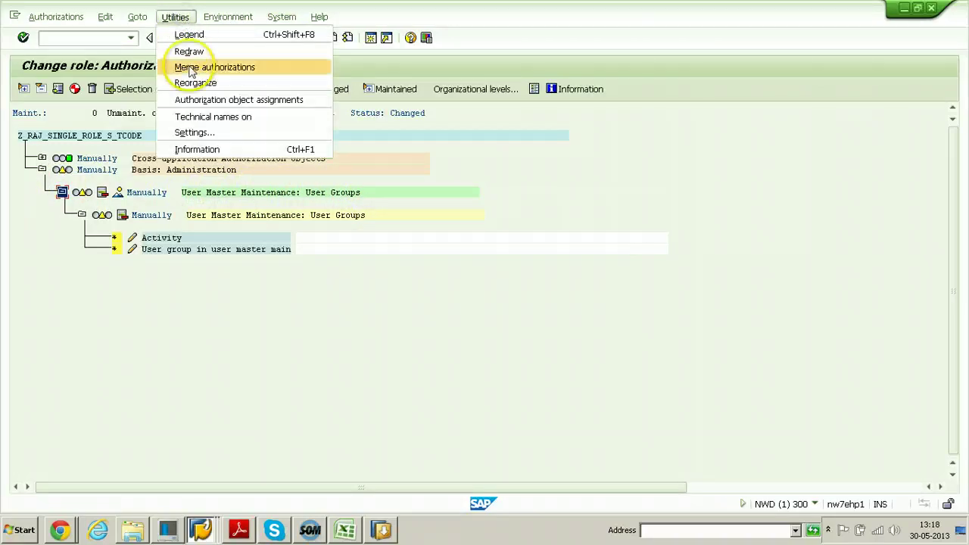
click(196, 117)
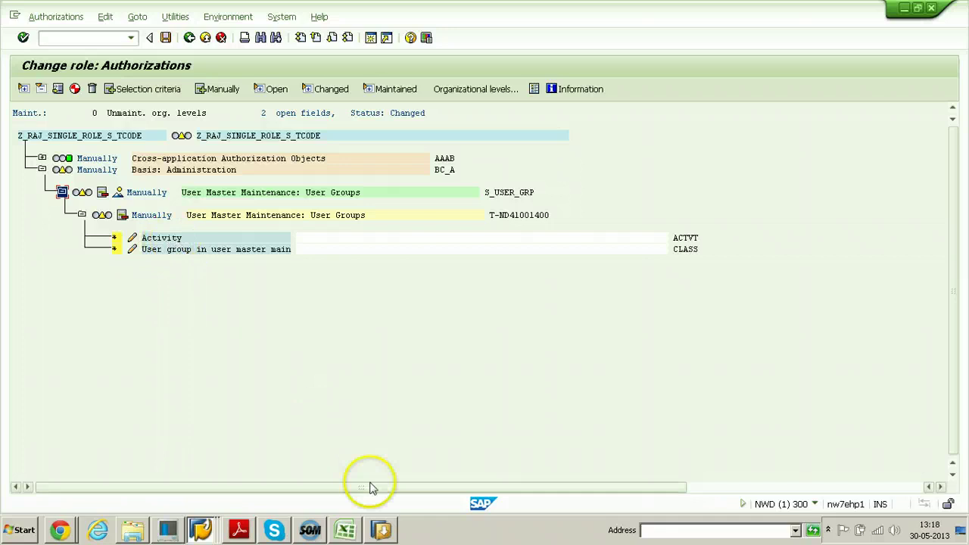
click(200, 530)
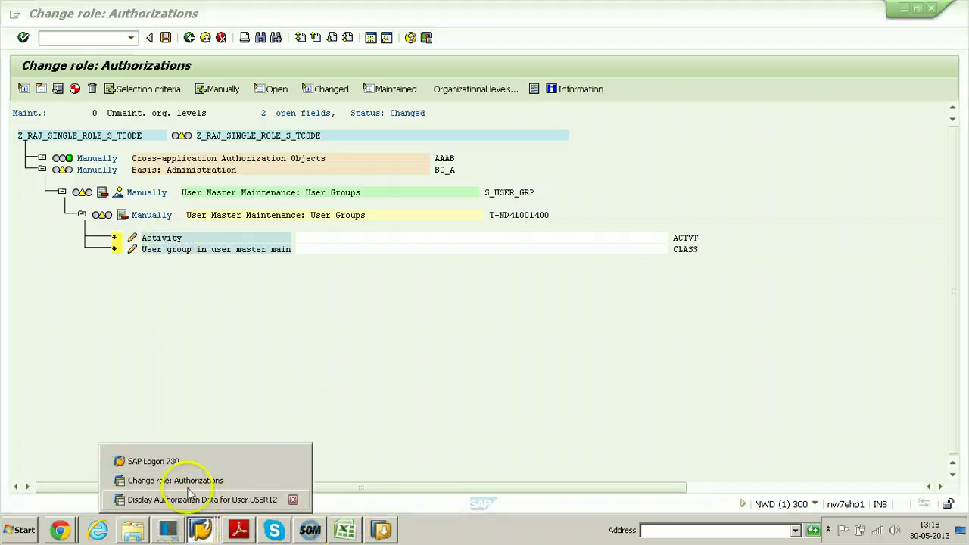
click(180, 502)
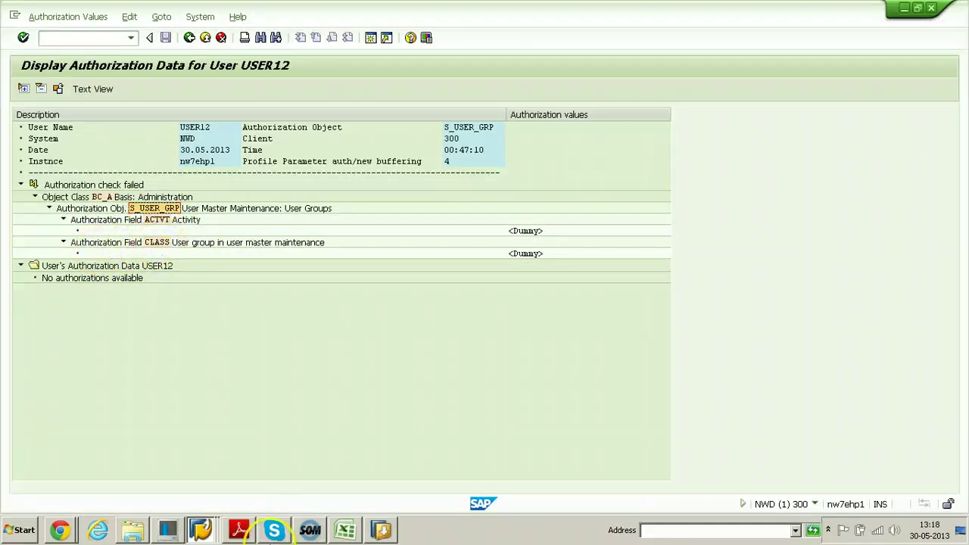
click(200, 529)
click(189, 477)
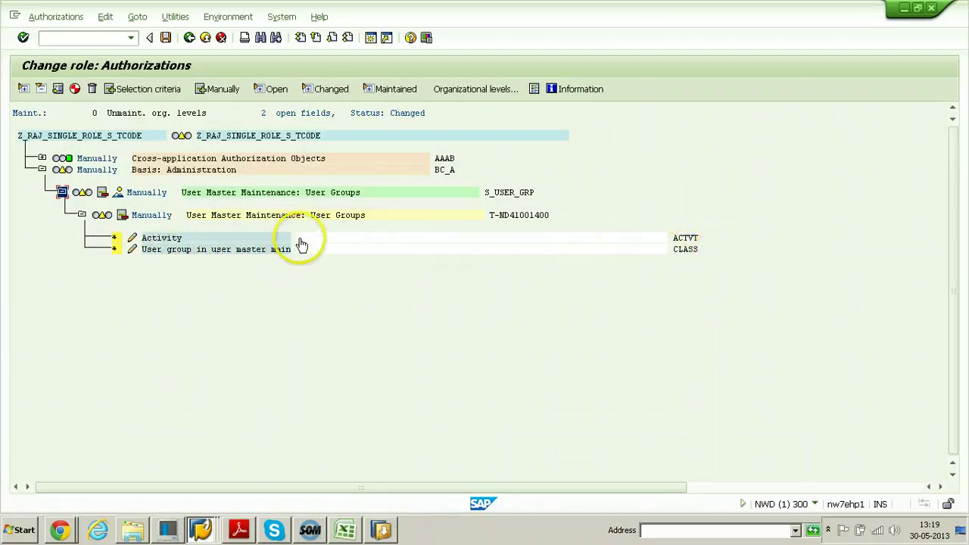
- Define Activity values 01 Create, 02 Change and 03 Display for S_USER_GRP
click(303, 243)
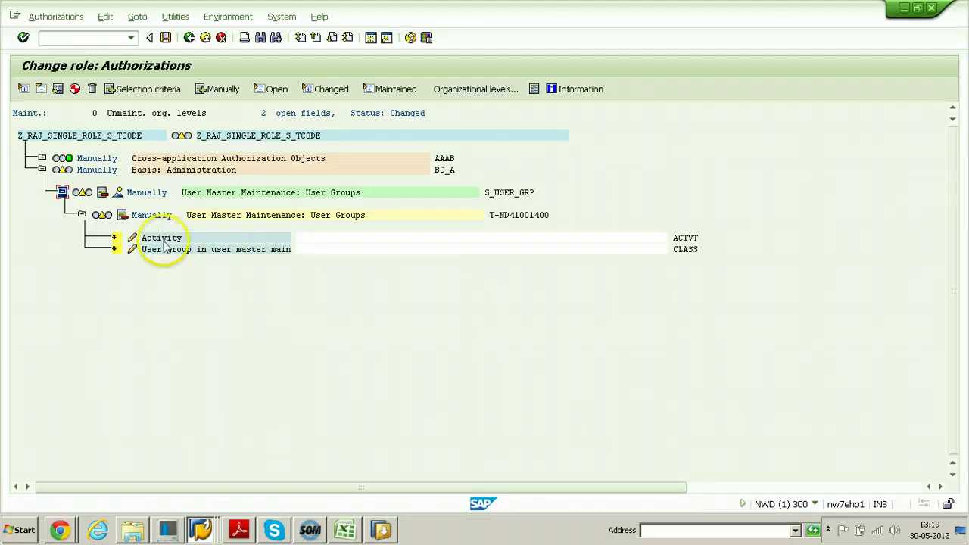
click(302, 237)
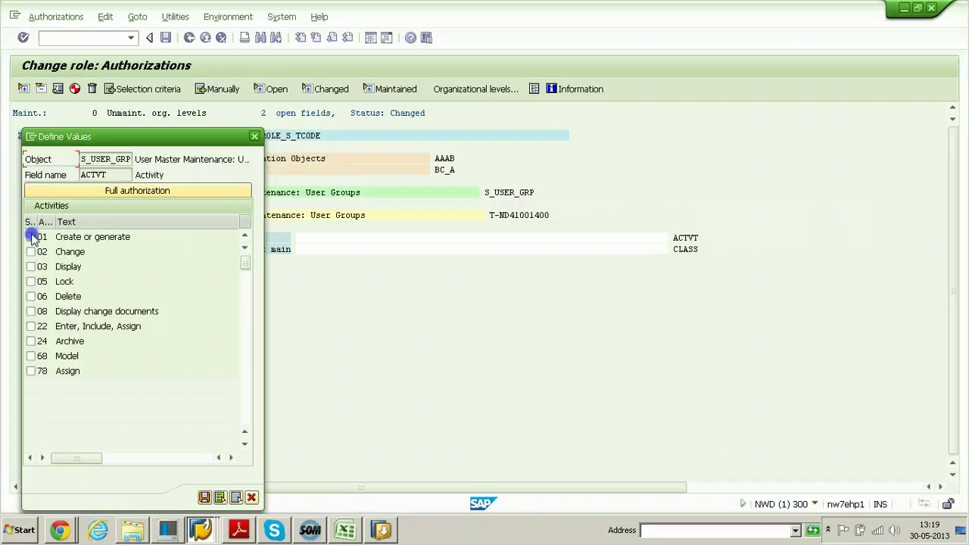
click(31, 237)
click(31, 252)
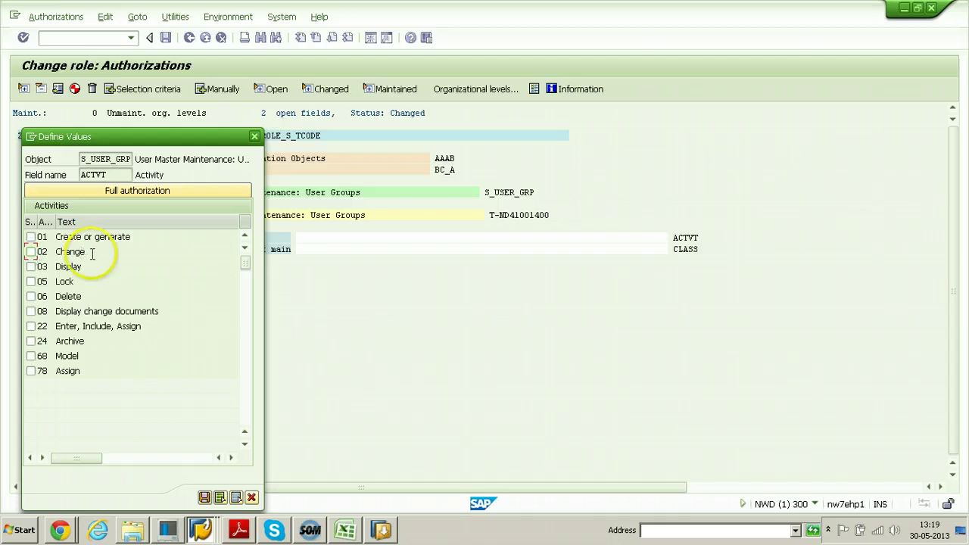
click(31, 267)
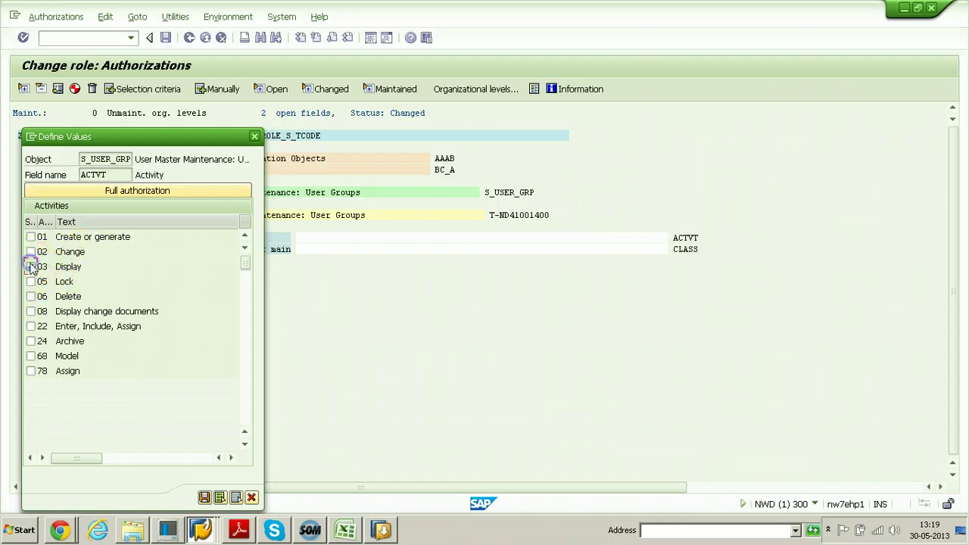
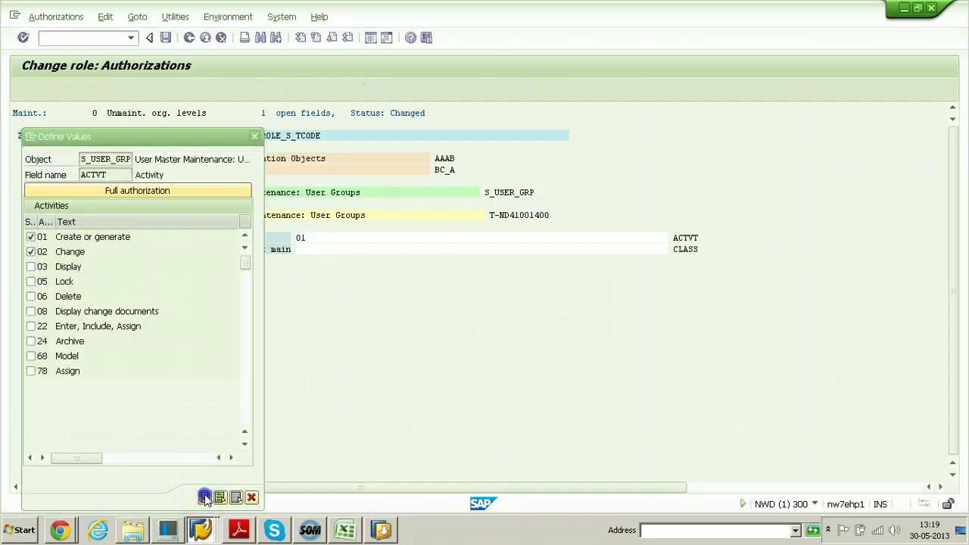
- Open the S_USER_GRP Activity value list to choose activities 01 Create and 02 Change
click(353, 239)
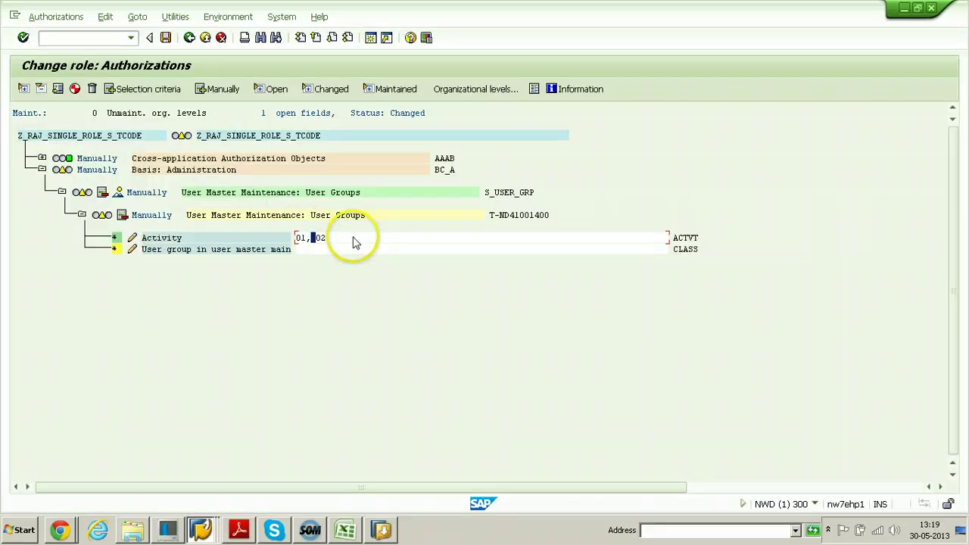
click(333, 241)
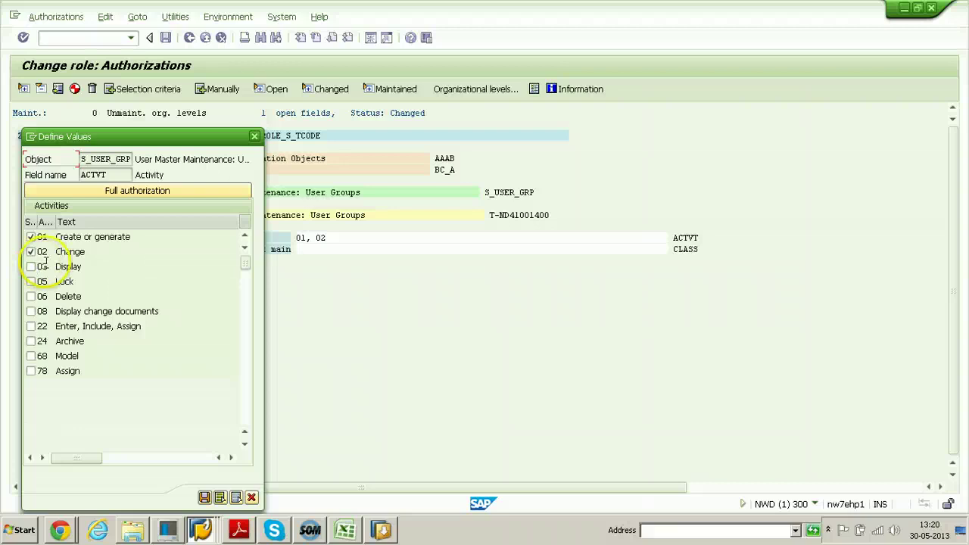
- Transfer activities 01 and 02, then switch the Activity field to full authorization *
click(204, 497)
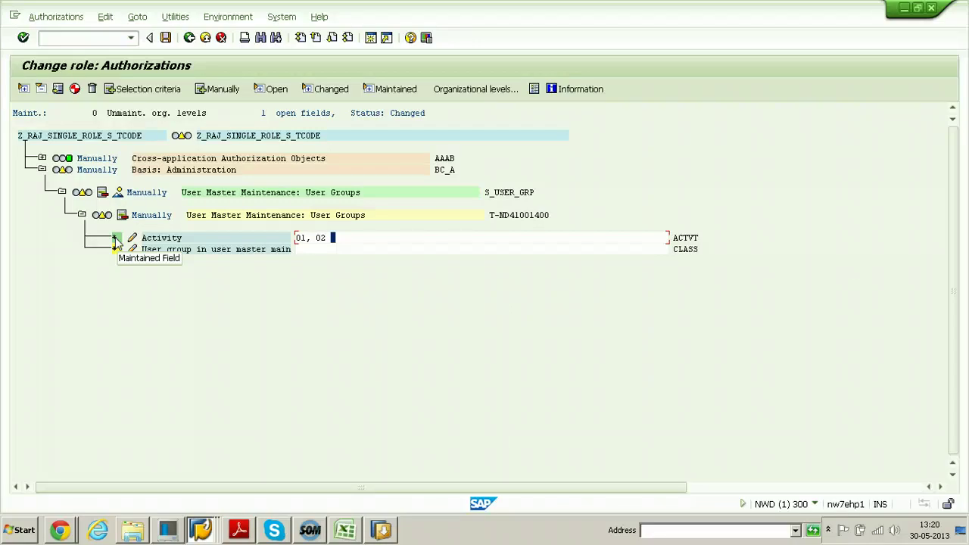
click(115, 239)
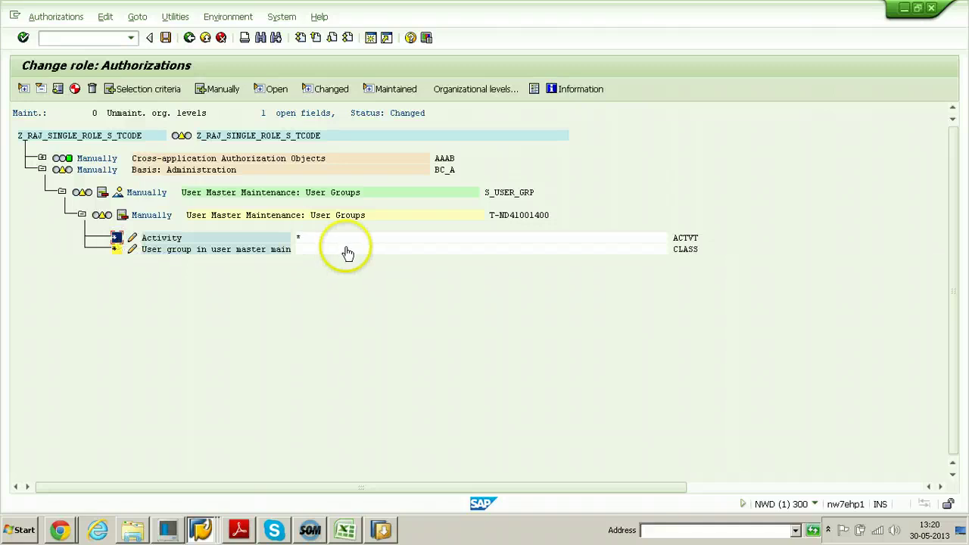
- Set User group to *, save and generate the role's profile, and return to Change Roles
click(115, 249)
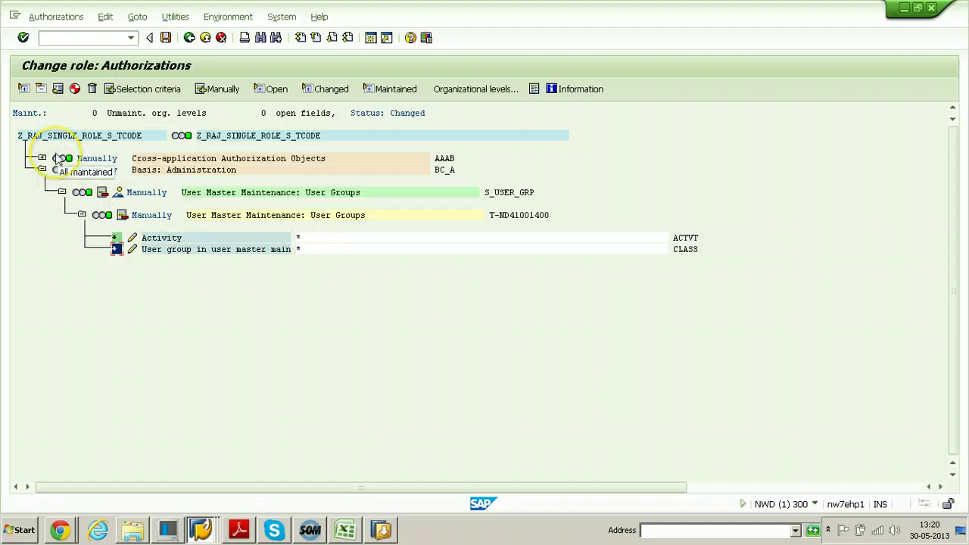
click(165, 37)
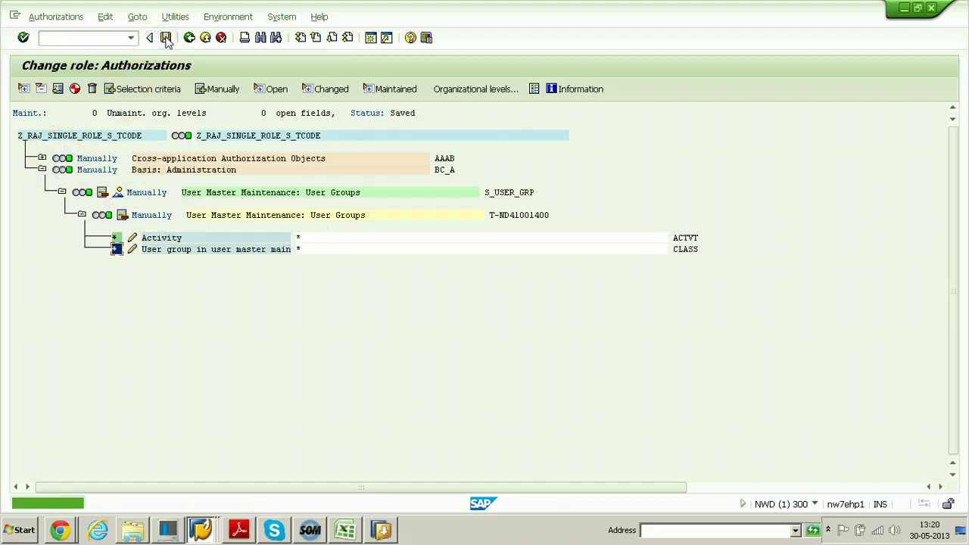
click(75, 89)
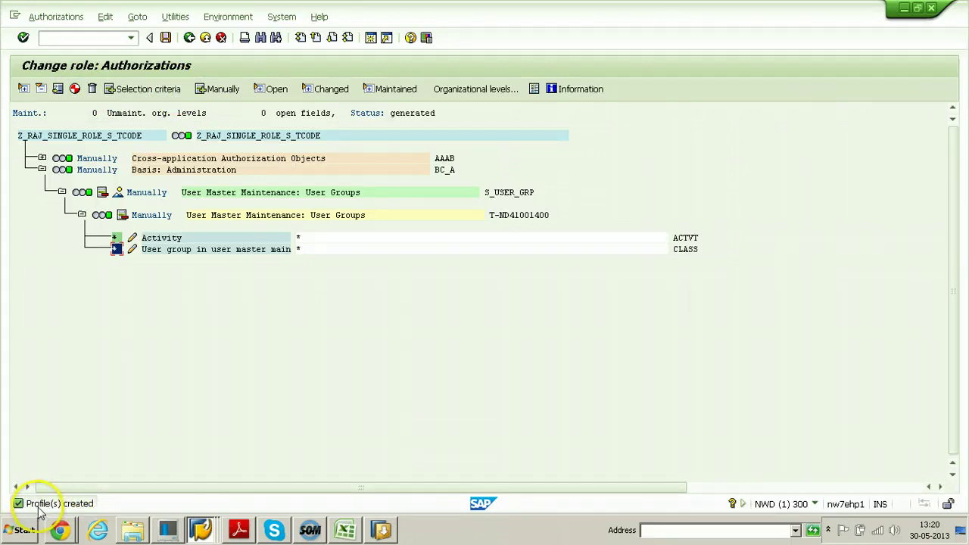
click(190, 37)
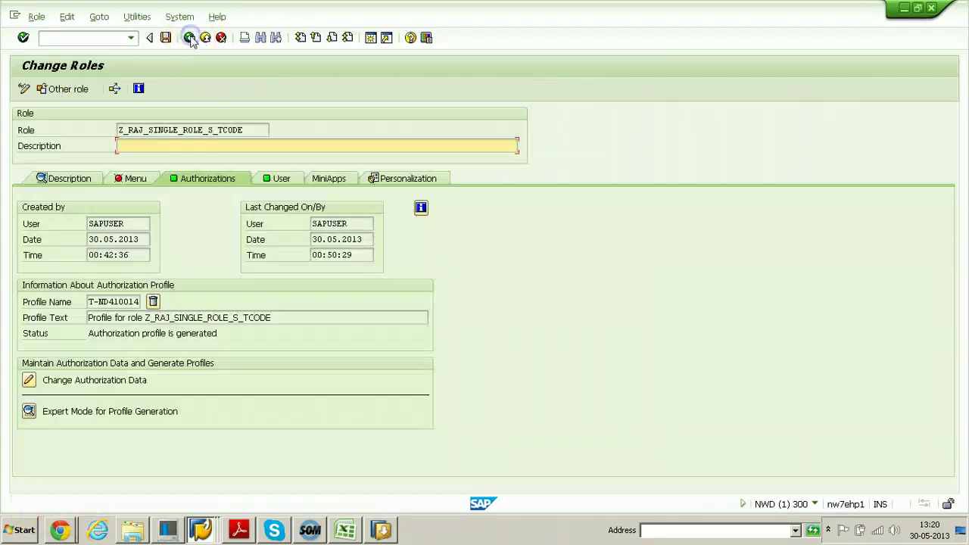
- Run a complete user master comparison for the role's assigned users
click(274, 178)
click(333, 209)
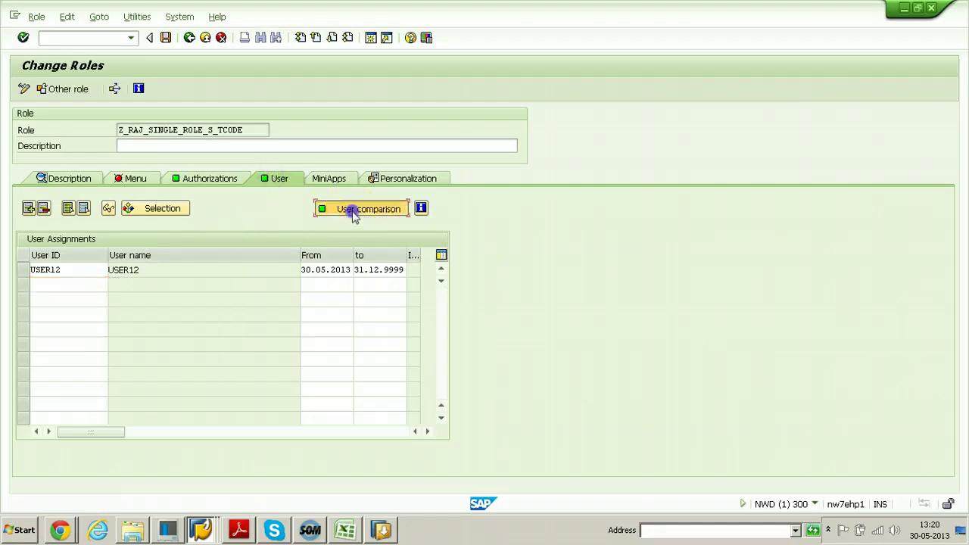
click(291, 271)
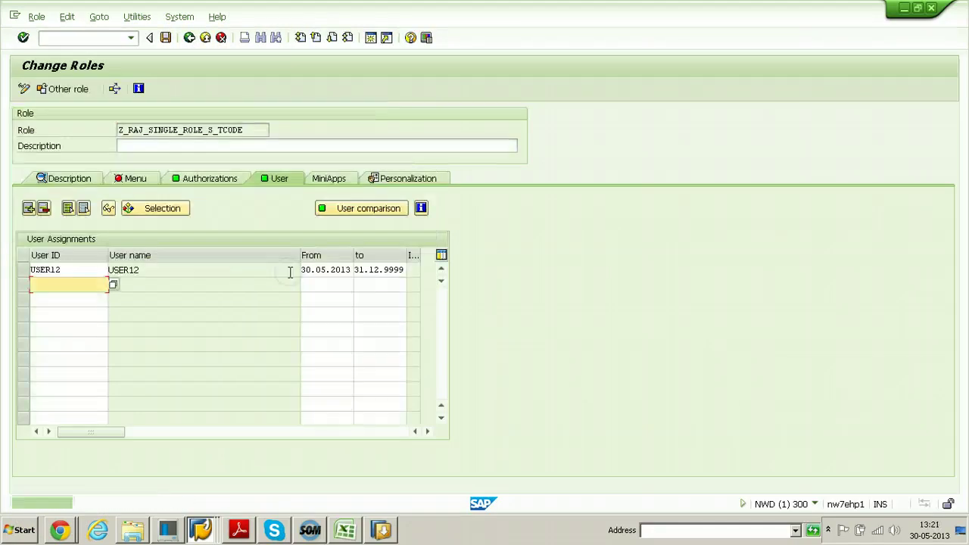
- Switch to USER12's authorization window, go back to SAP Easy Access, and enter su01
click(201, 530)
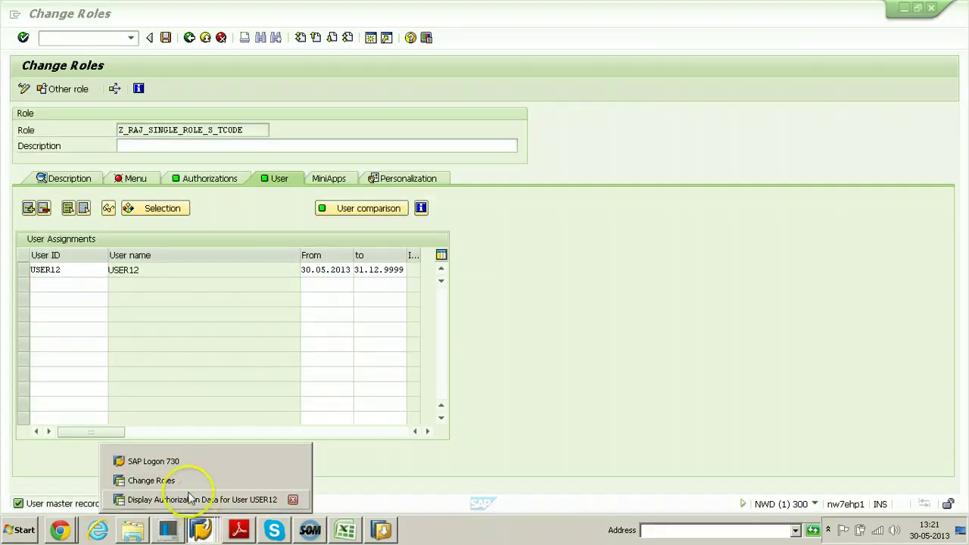
click(181, 499)
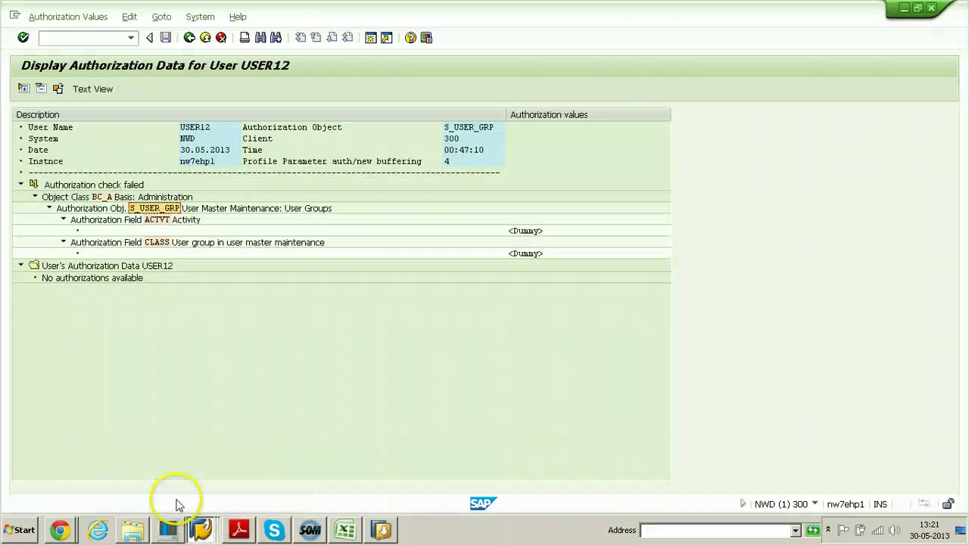
click(189, 37)
text(su01)
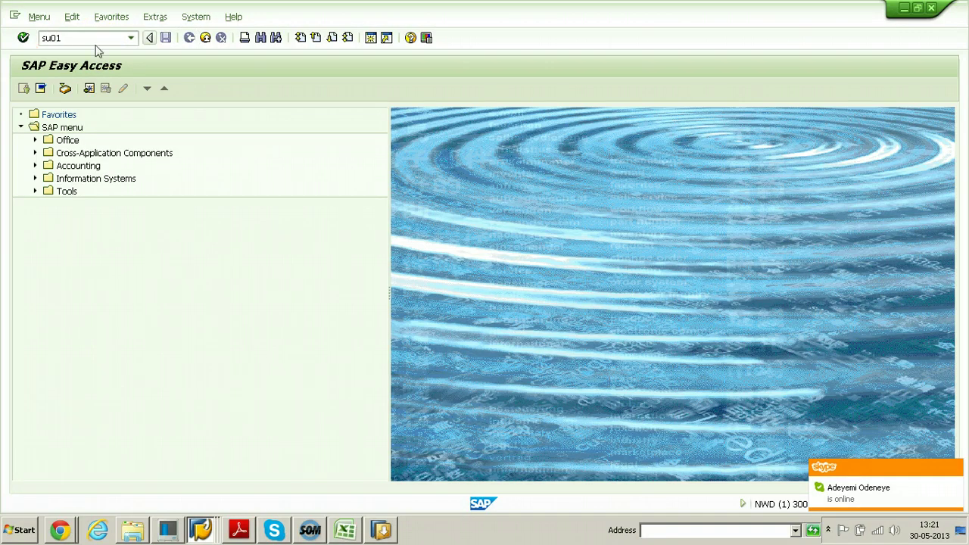
- Open SU01, check the logged-on user, and start creating user USER13
key(Return)
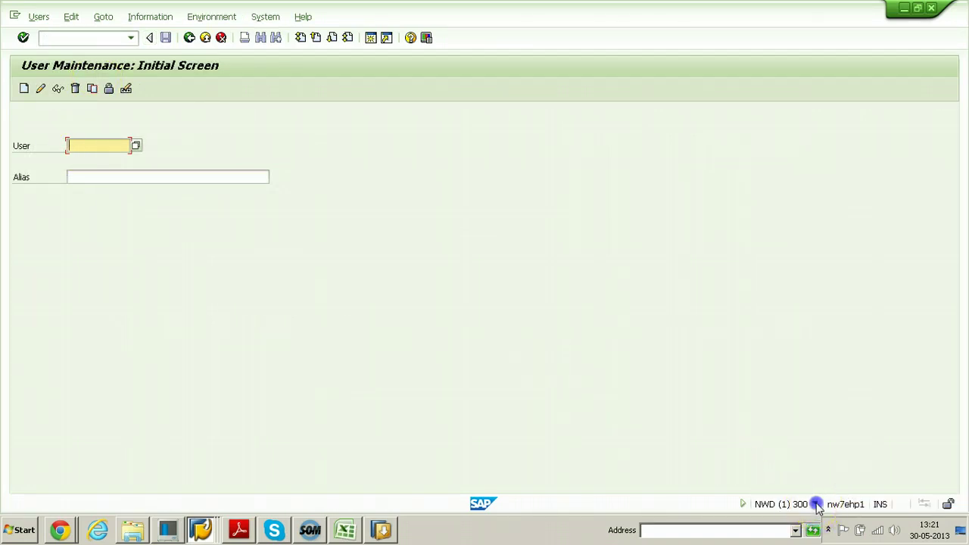
click(815, 504)
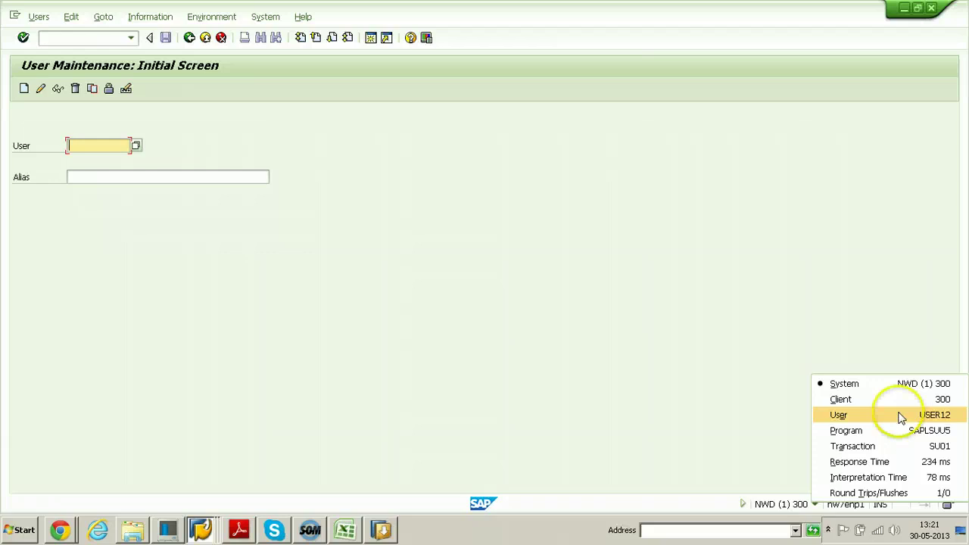
click(505, 325)
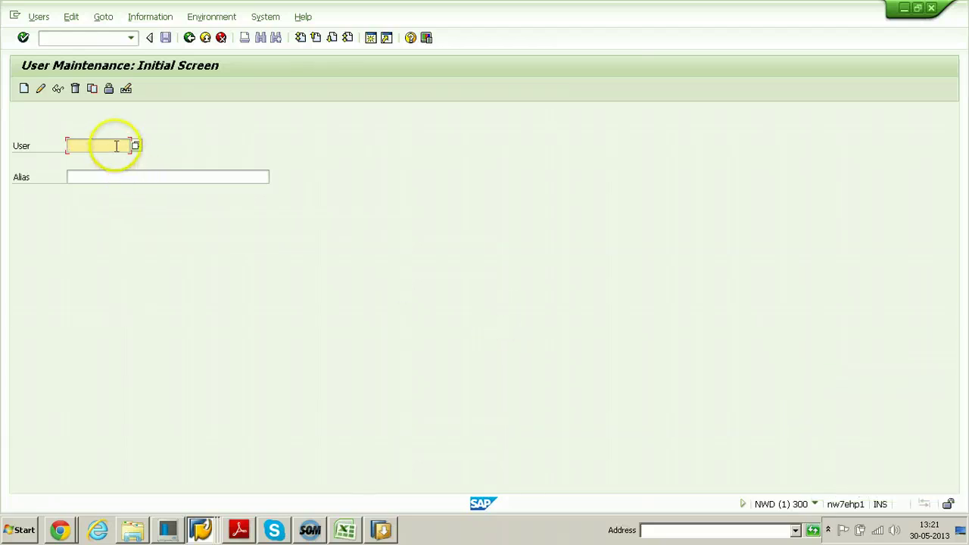
text(user13)
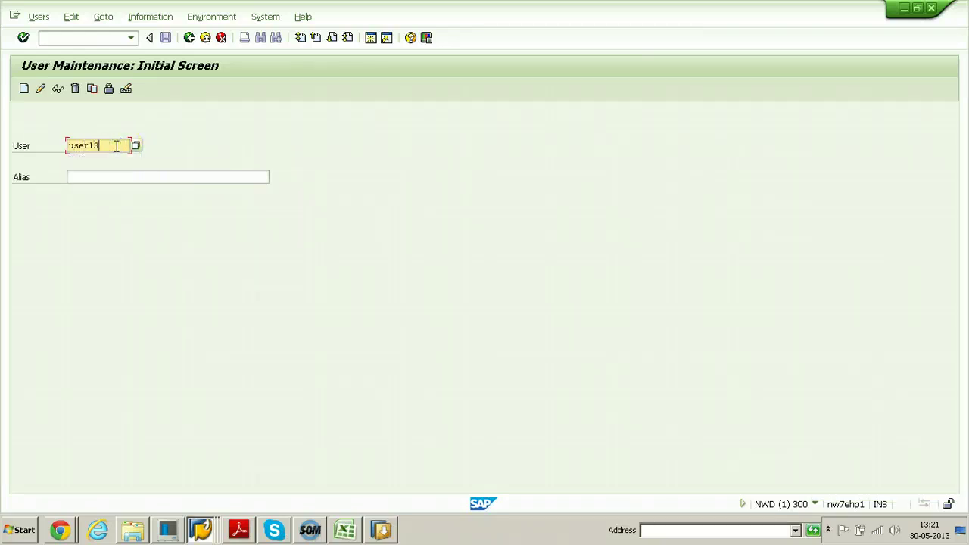
key(Tab)
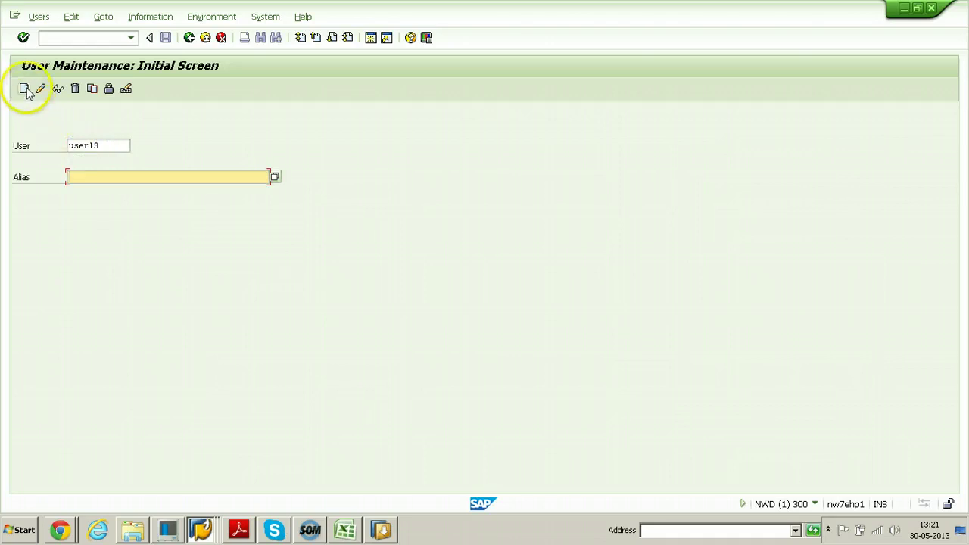
click(23, 88)
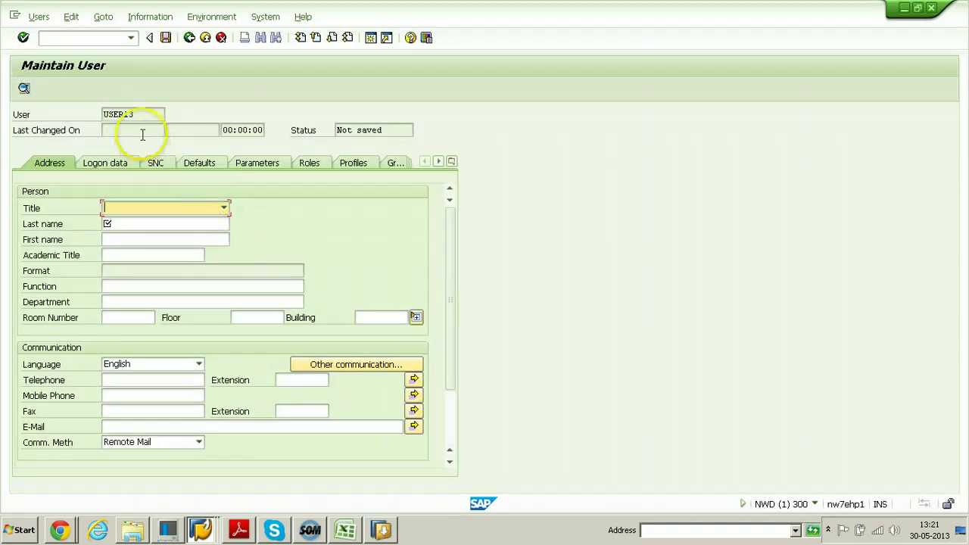
- Set USER13's title to Mr. and its last name to USER13
click(224, 208)
click(121, 221)
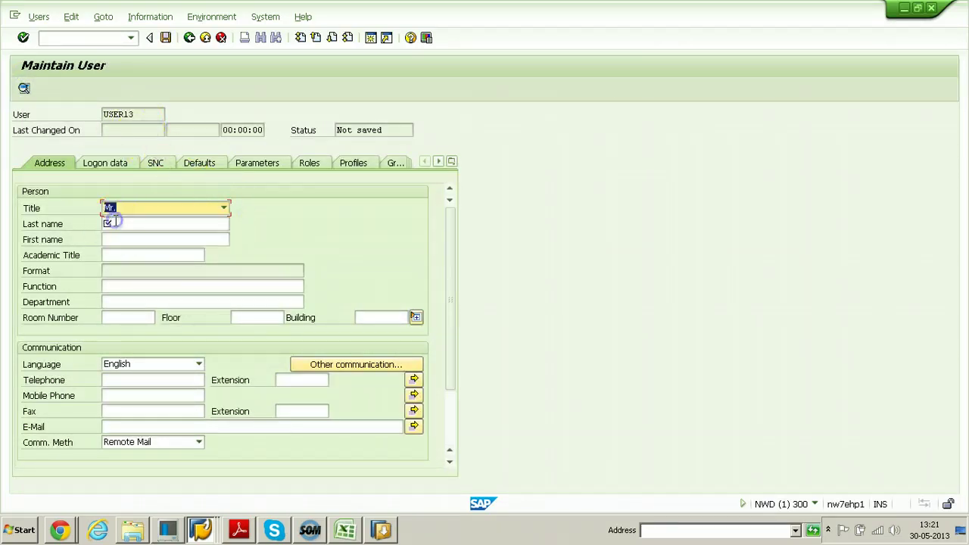
drag(139, 114, 97, 115)
key(ctrl+c)
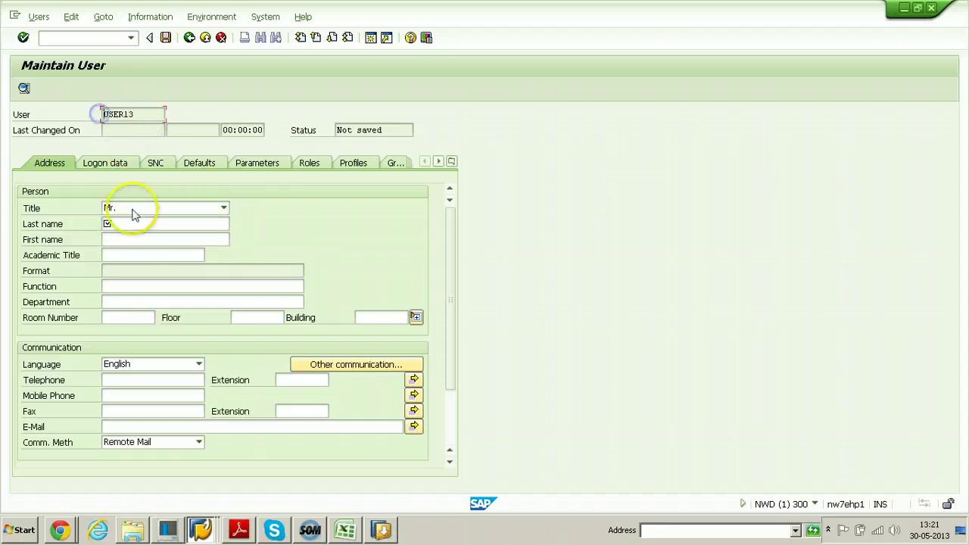
click(124, 221)
key(ctrl+v)
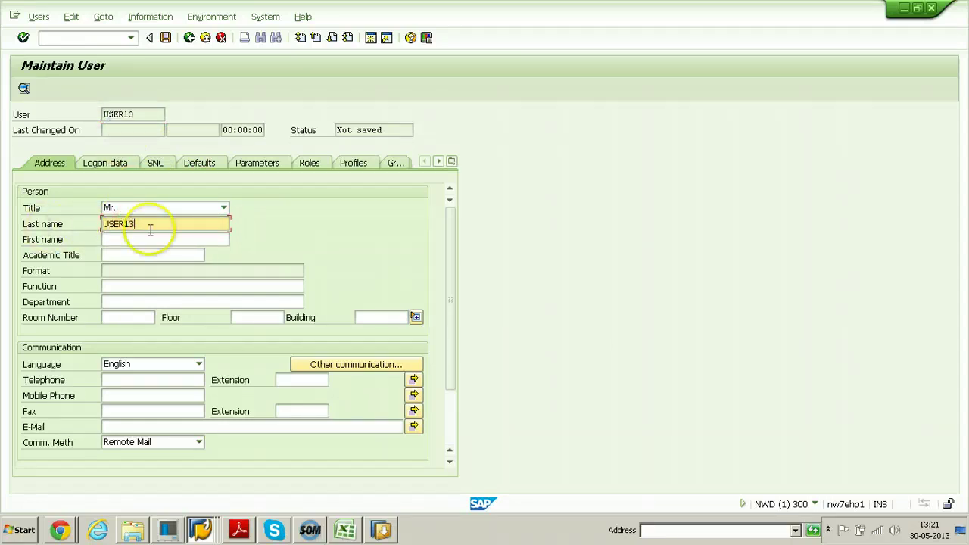
- Enter and repeat the initial password on the Logon data tab, then save USER13
click(119, 161)
click(346, 253)
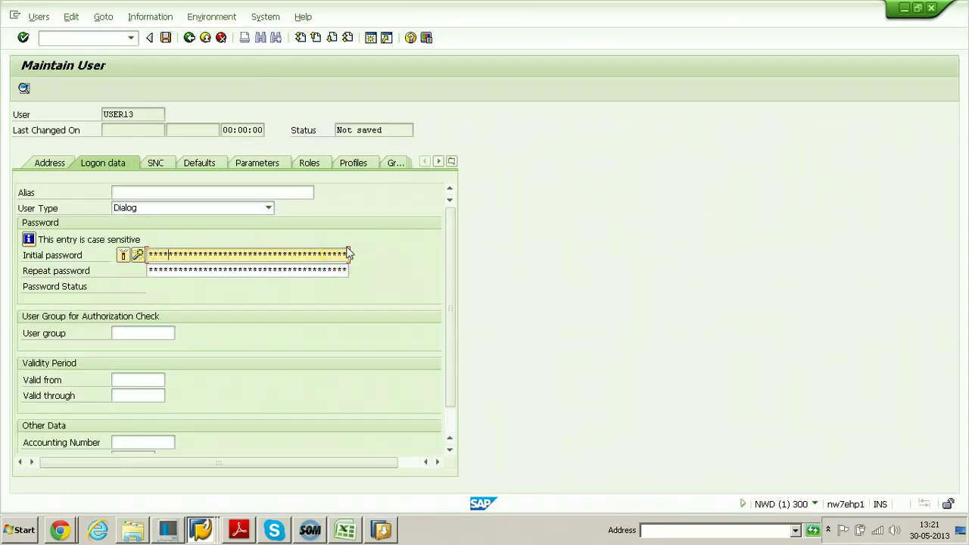
key(Tab)
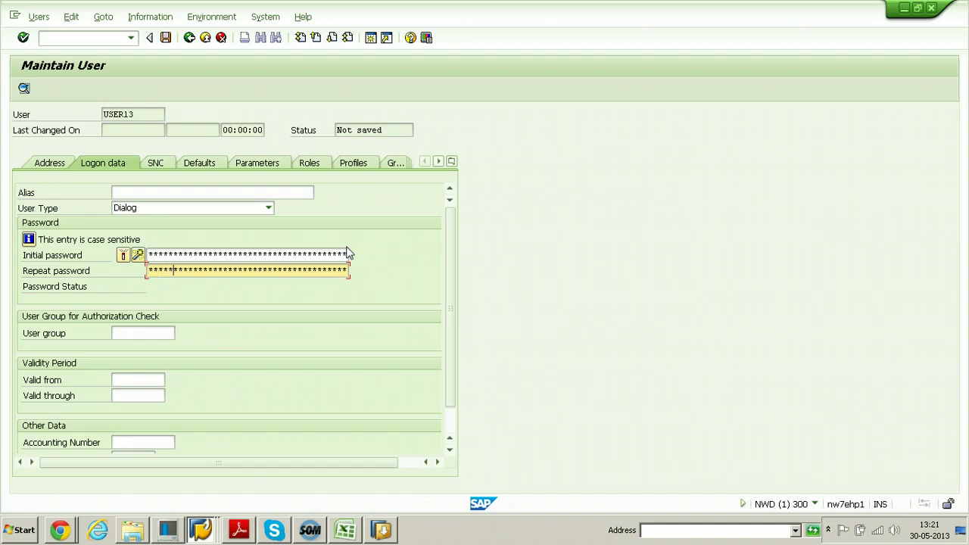
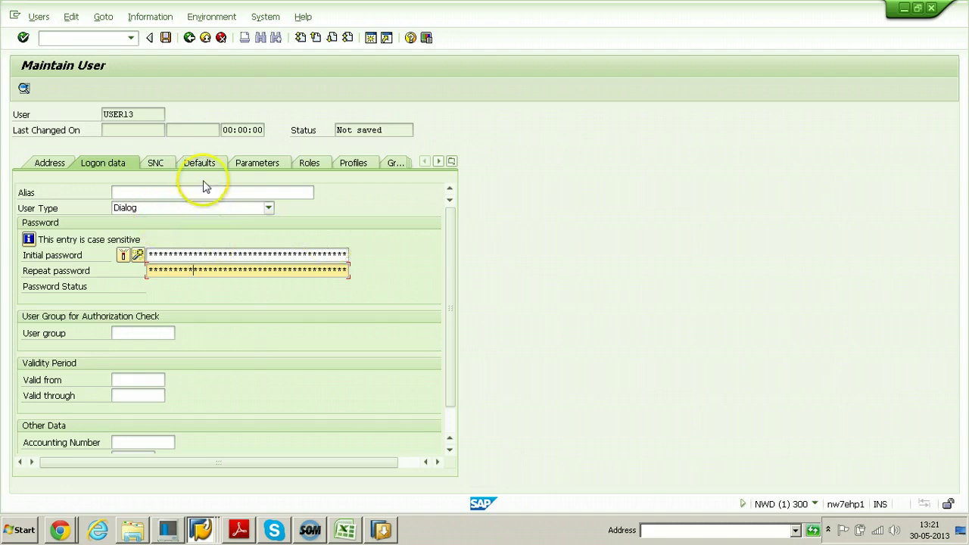
click(166, 37)
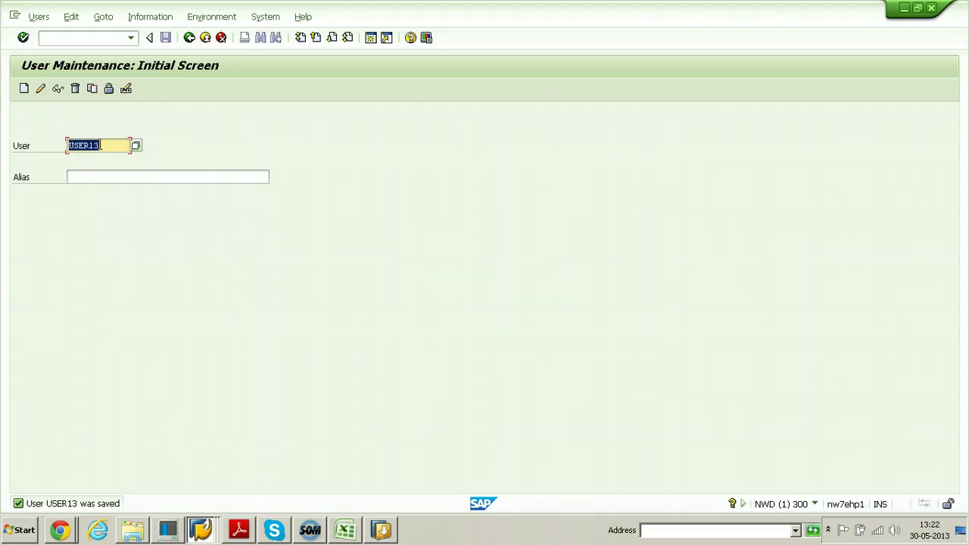
click(41, 90)
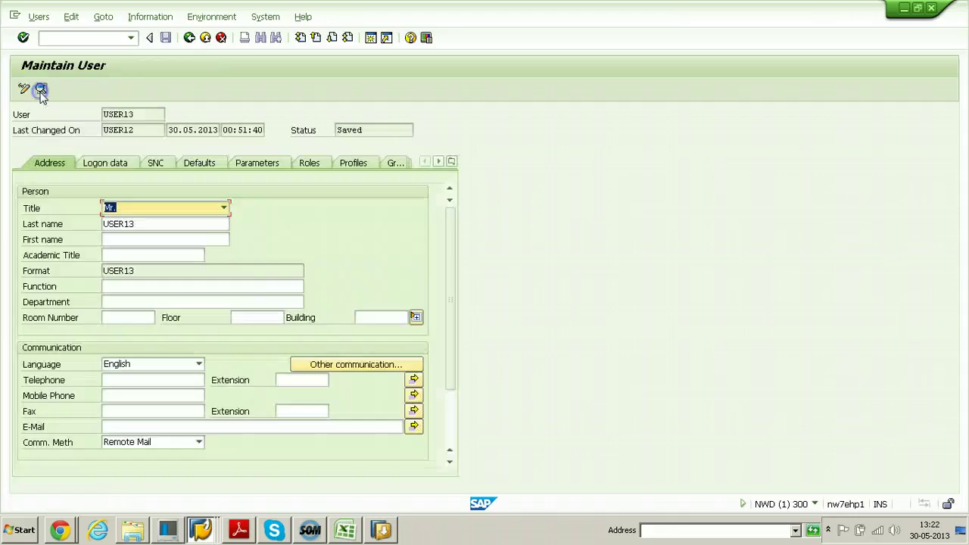
click(351, 163)
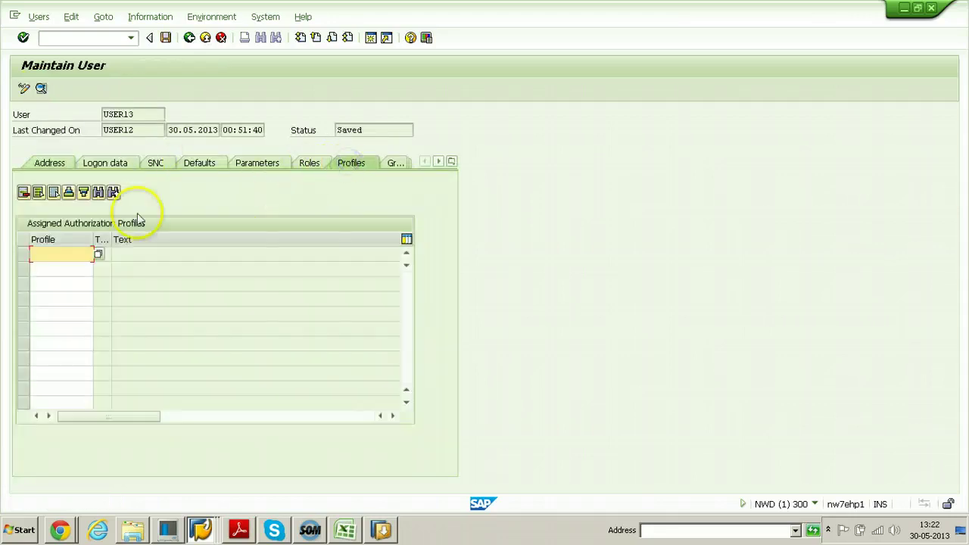
text(SAP)
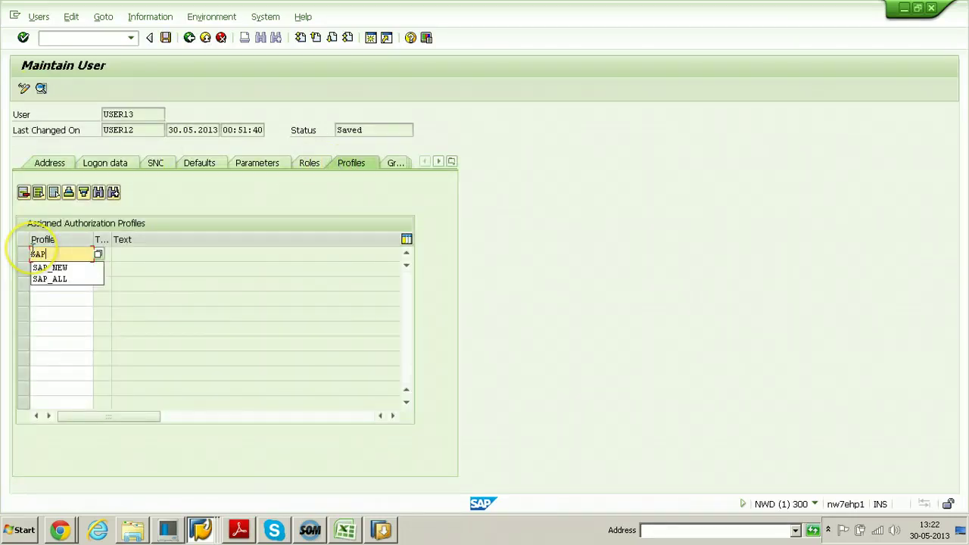
text(_ALL)
key(Return)
text(S)
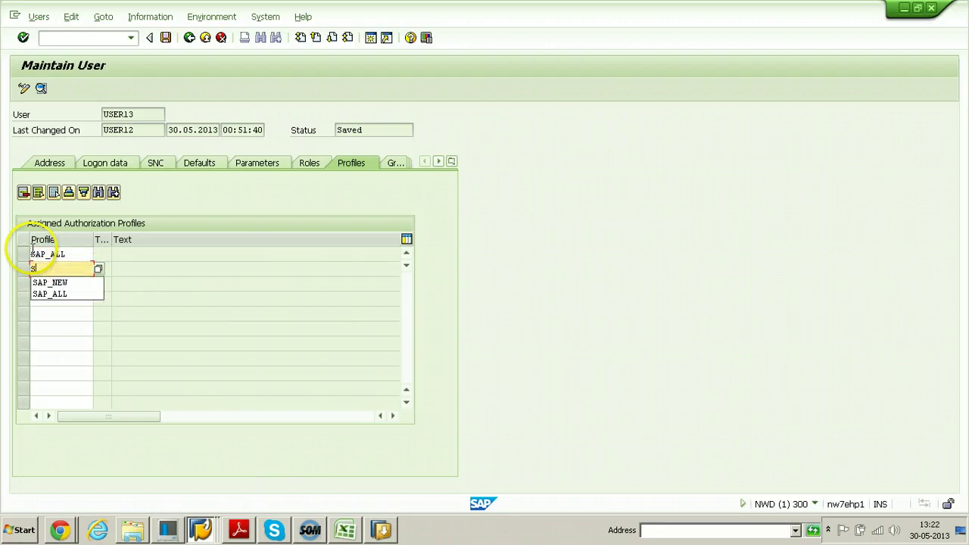
text(AP_NEW)
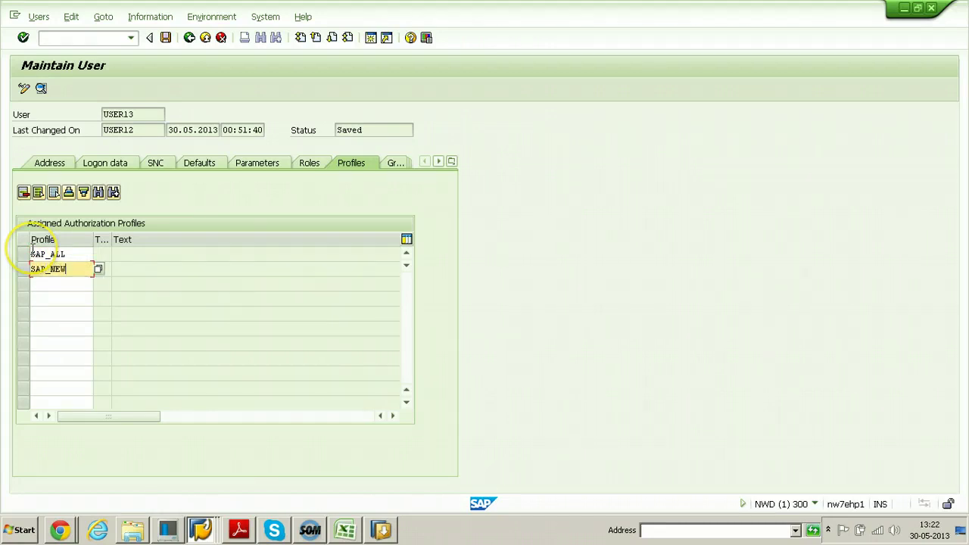
click(166, 38)
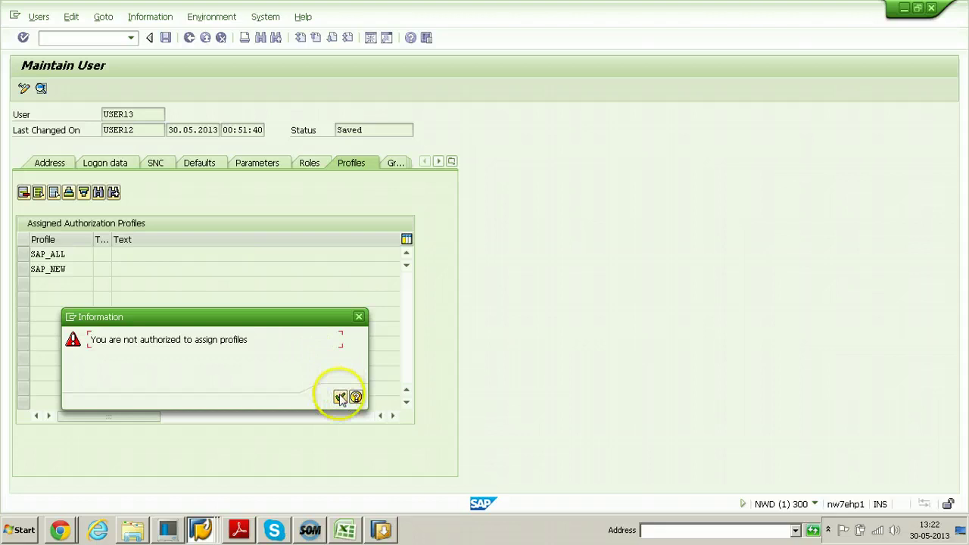
click(340, 398)
click(80, 39)
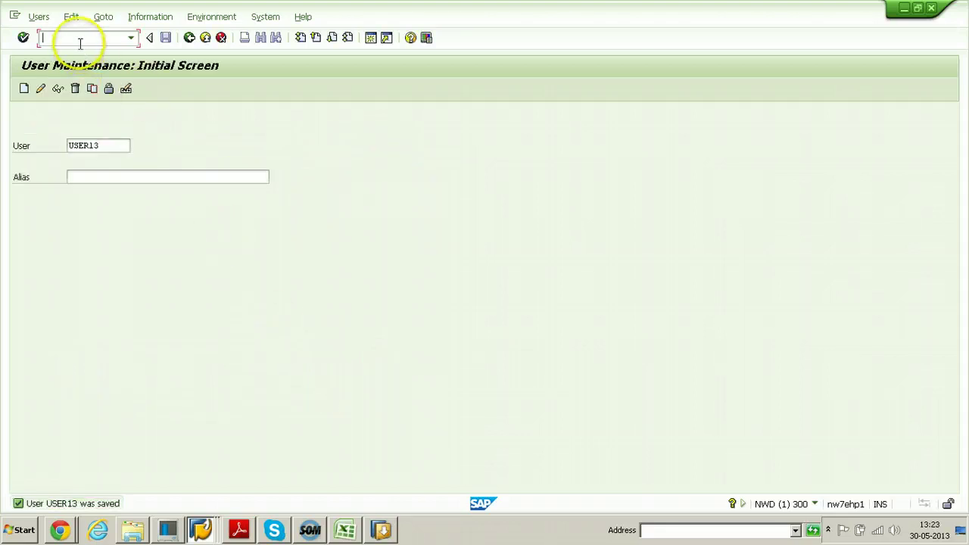
- Display USER12's failed check with SU53: S_USER_PRO missing activity 22 for SAP_NEW
key(Return)
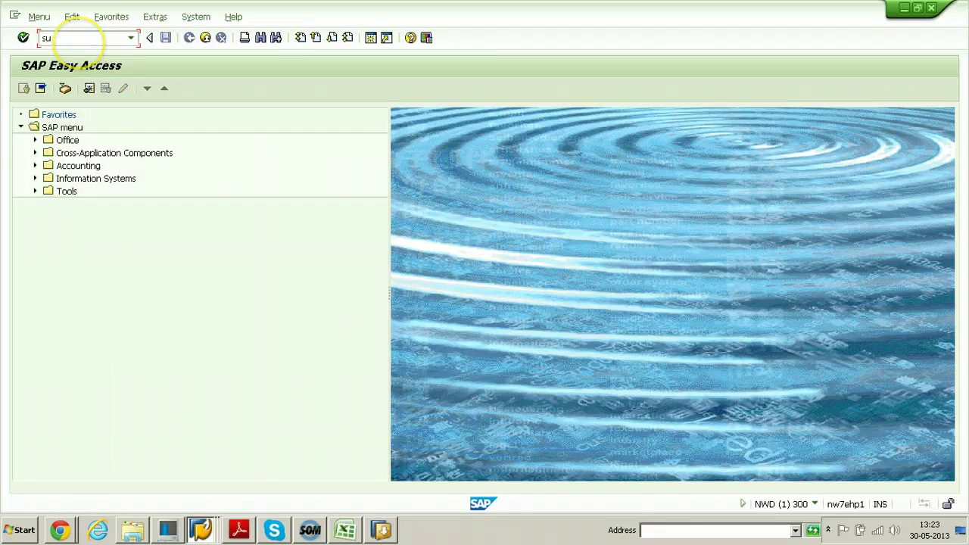
key(Return)
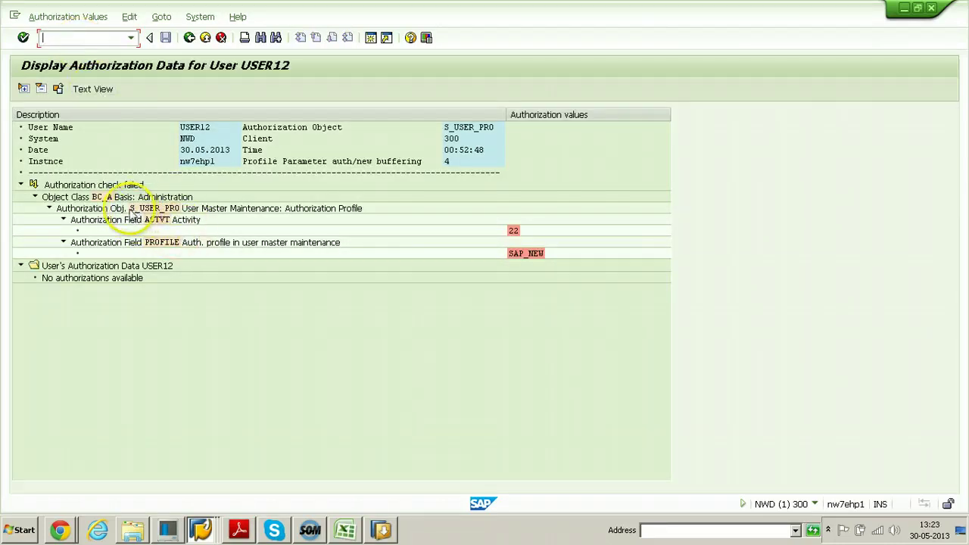
click(133, 212)
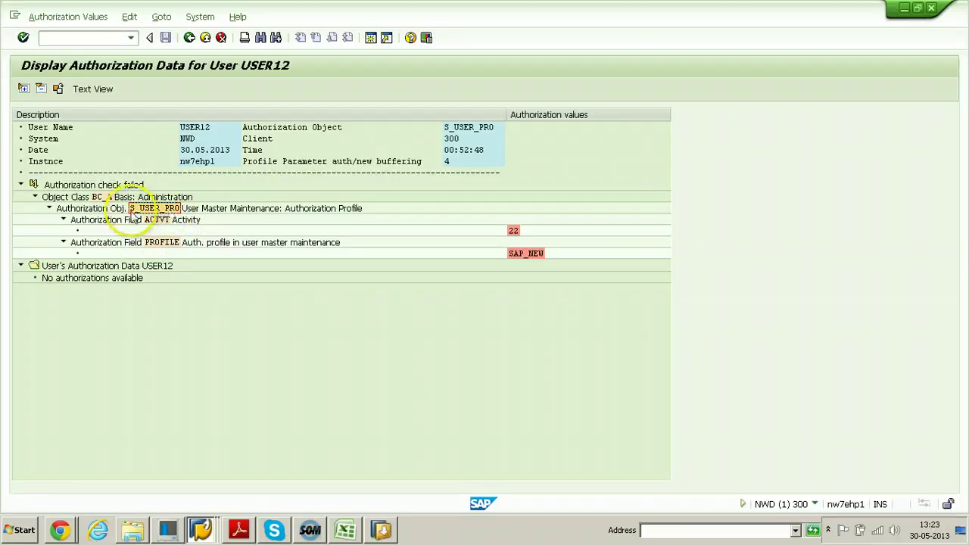
click(206, 532)
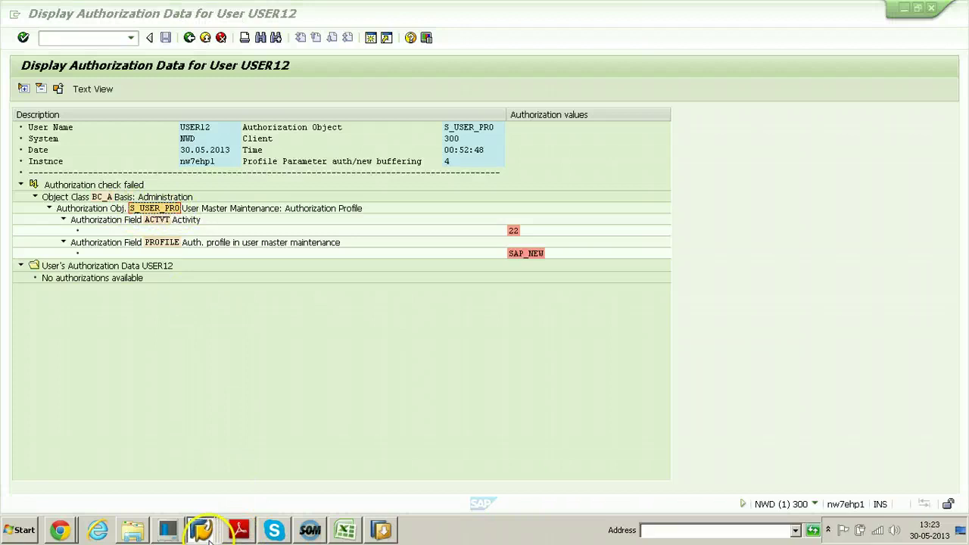
click(208, 499)
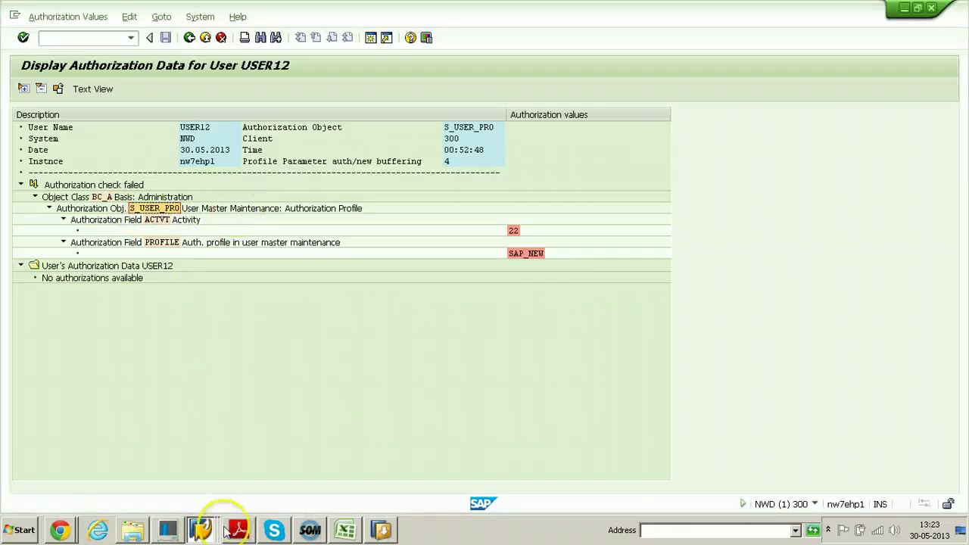
click(203, 530)
- Return to role Z_RAJ_SINGLE_ROLE_S_TCODE and open its authorization data for editing
click(203, 479)
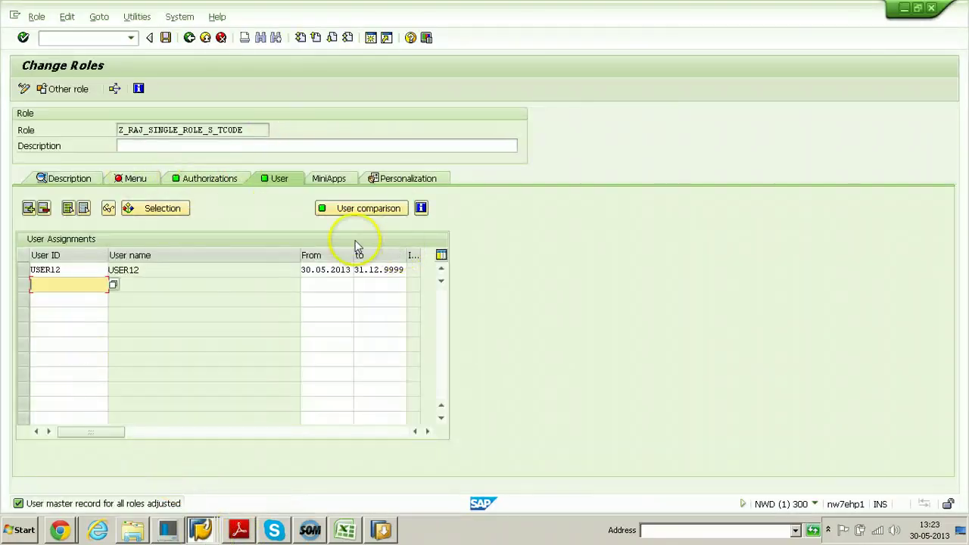
click(199, 186)
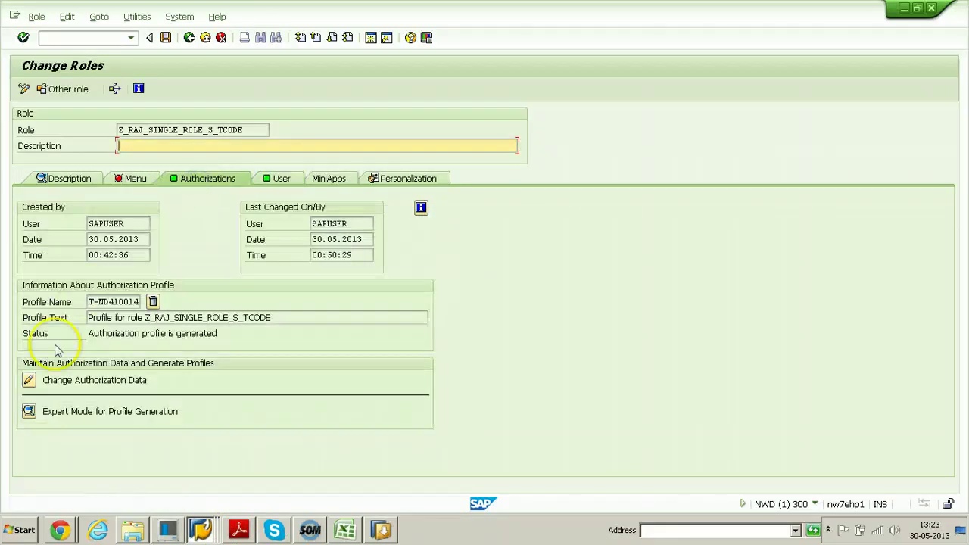
click(29, 380)
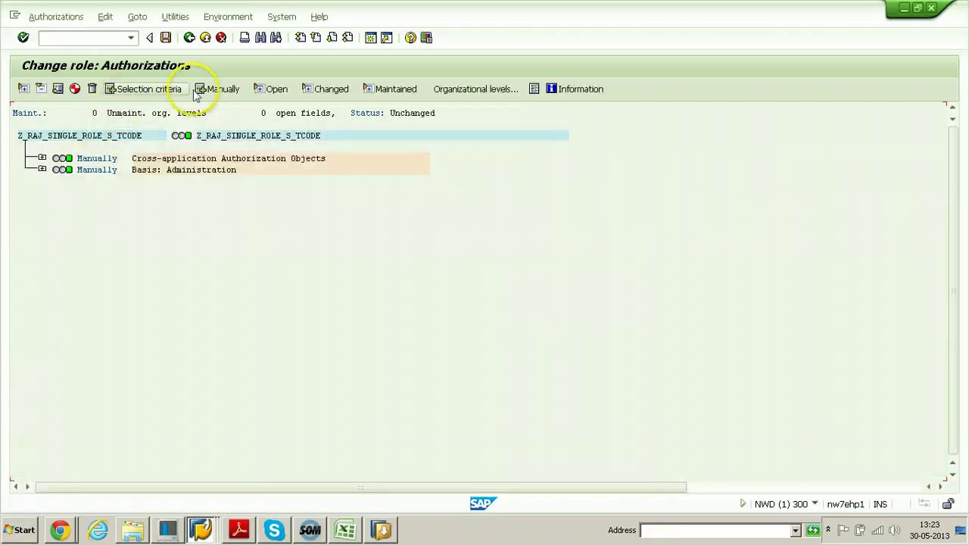
- Manually add authorization object S_USER_PRO, checking its name against the failed check
click(219, 88)
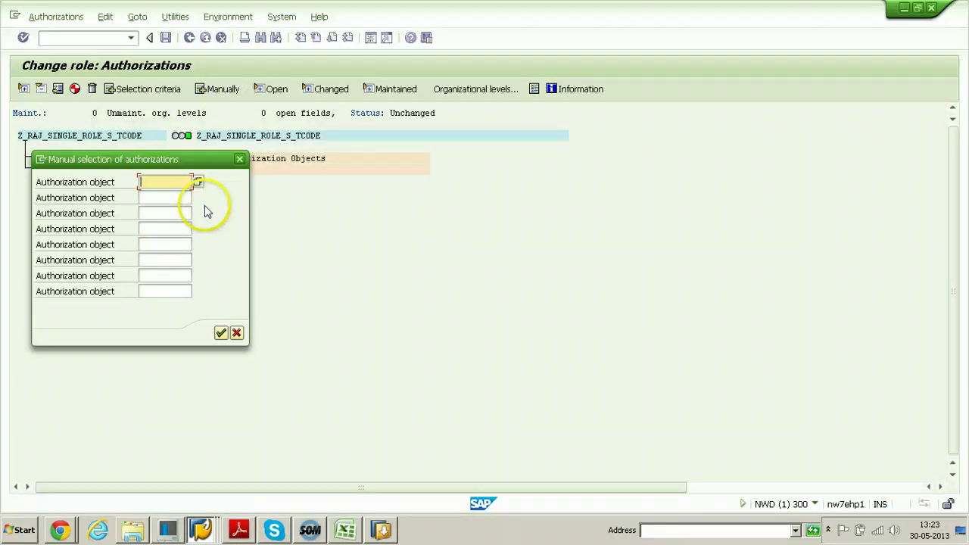
text(S_)
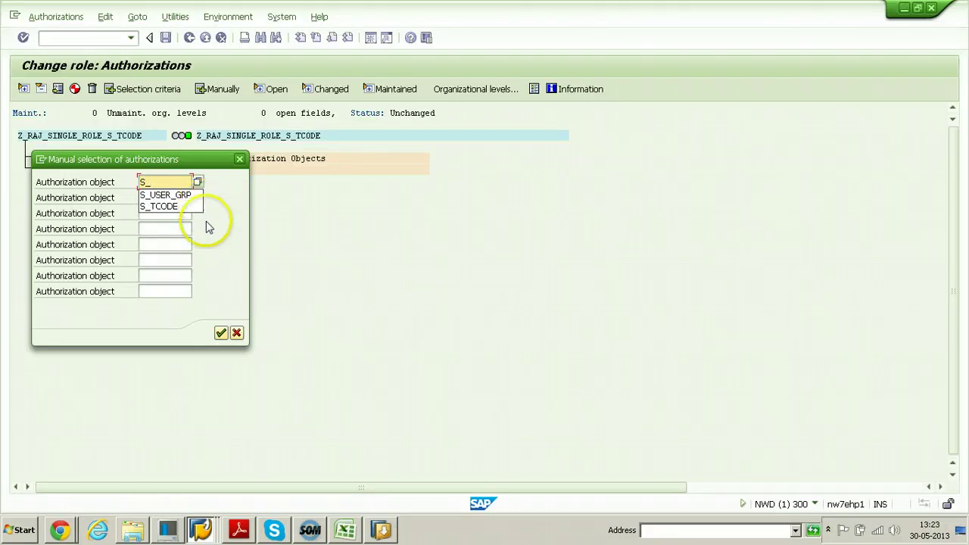
click(201, 530)
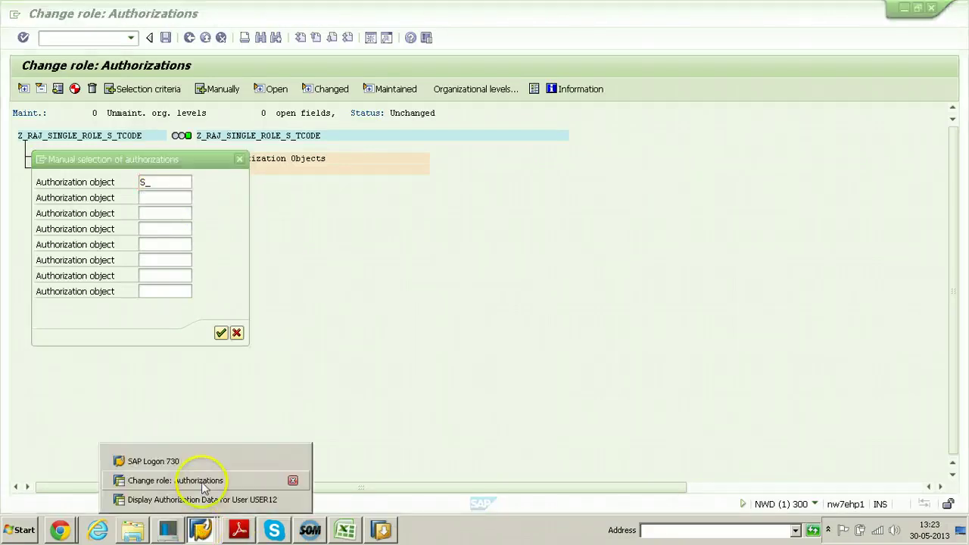
click(195, 500)
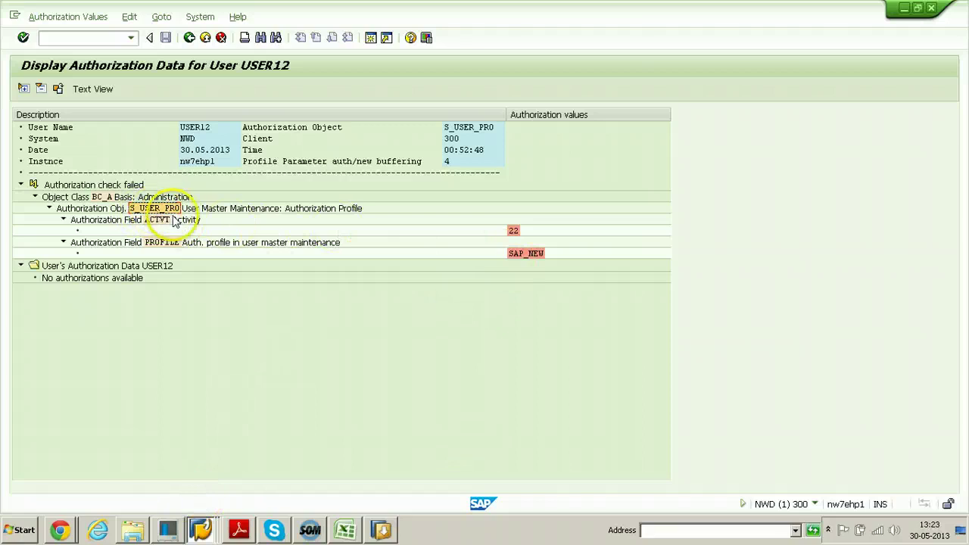
click(201, 530)
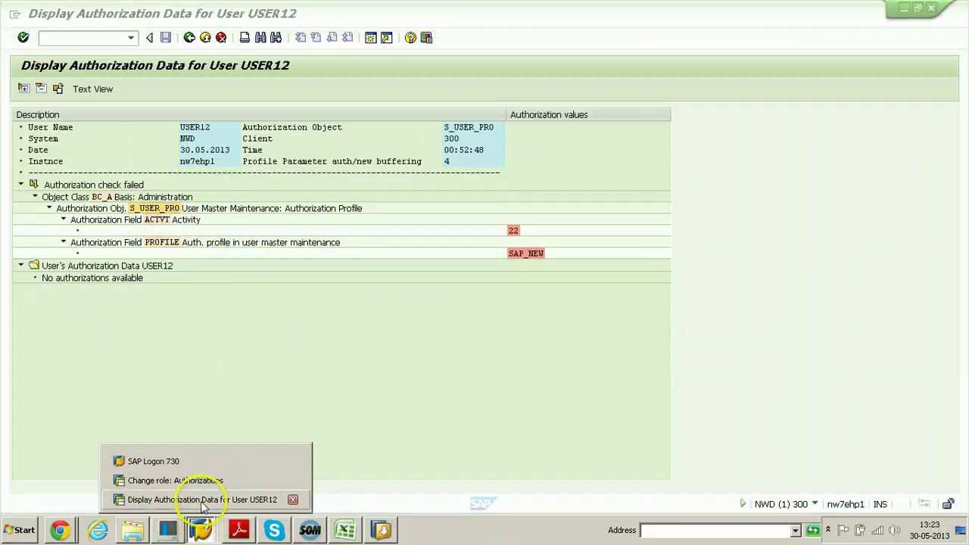
click(194, 499)
click(198, 530)
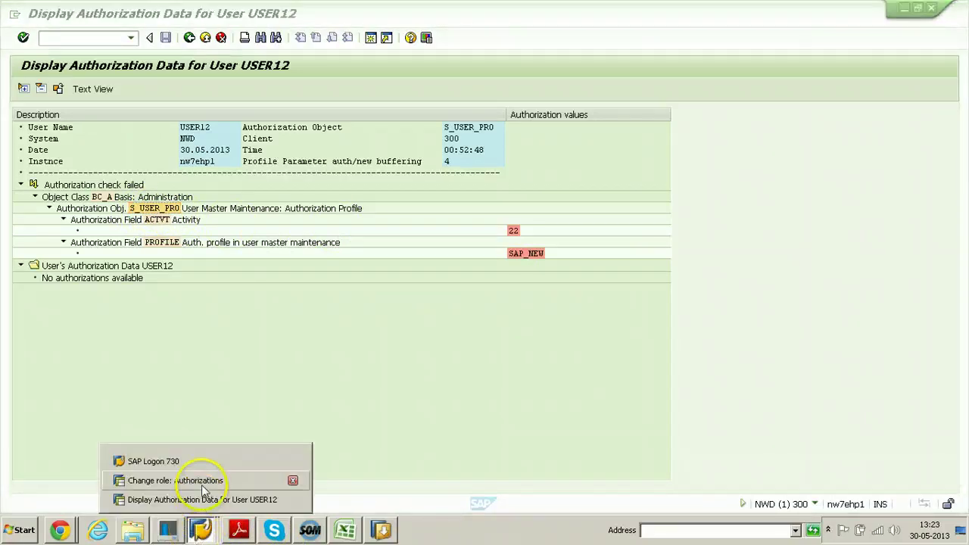
click(162, 477)
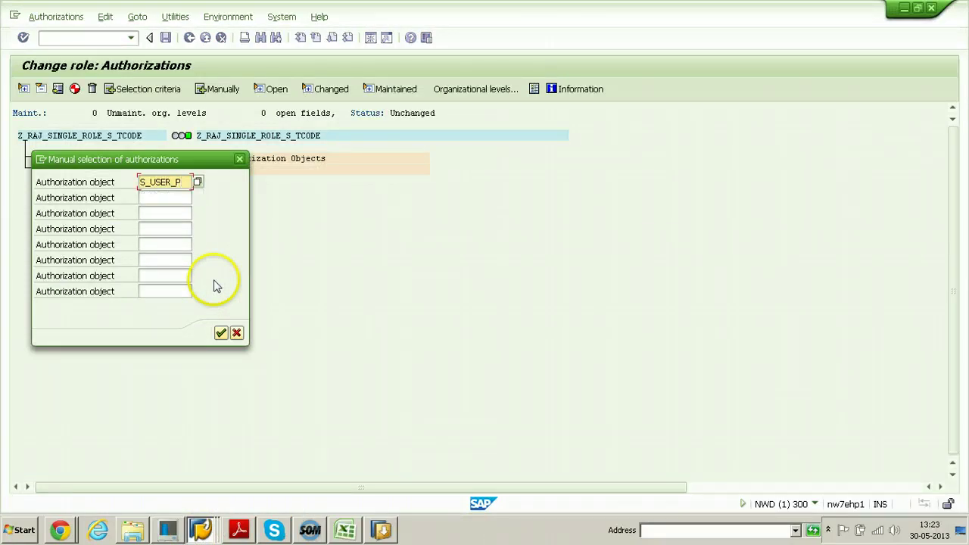
click(221, 334)
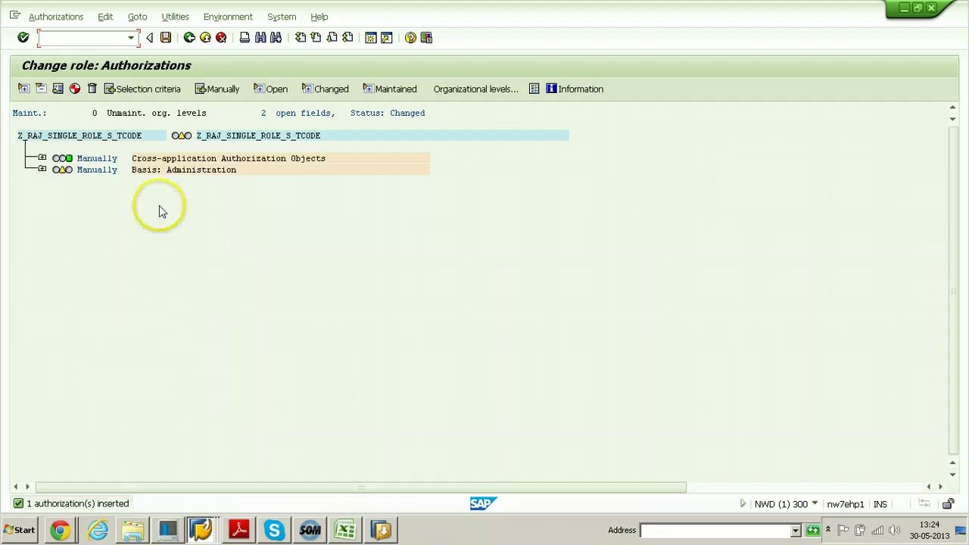
- Turn on technical names and set S_USER_PRO Activity and profile fields to full access *
click(42, 169)
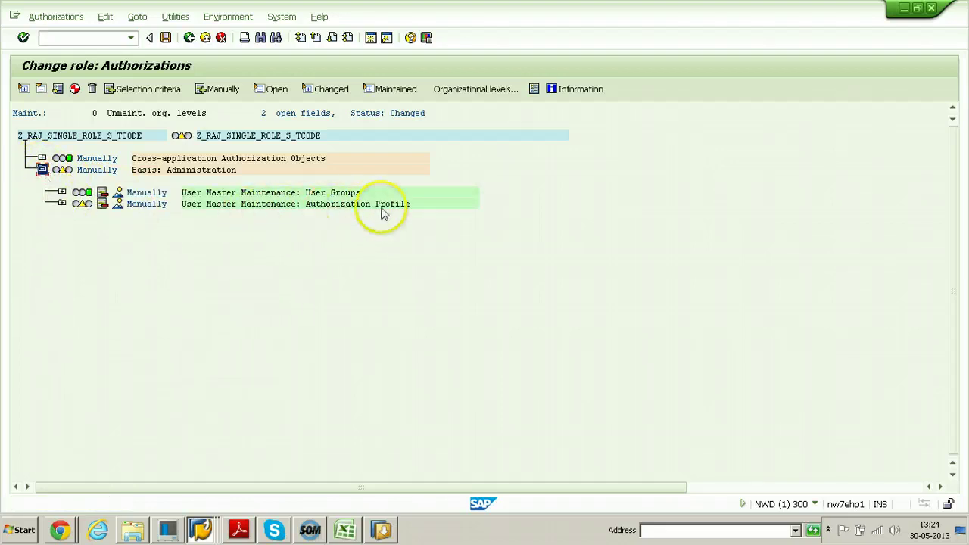
click(174, 17)
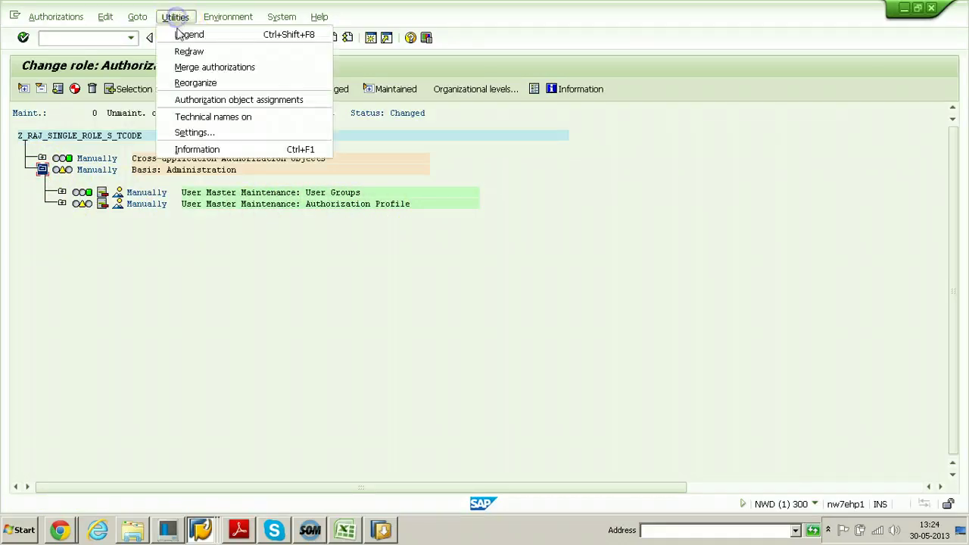
click(203, 115)
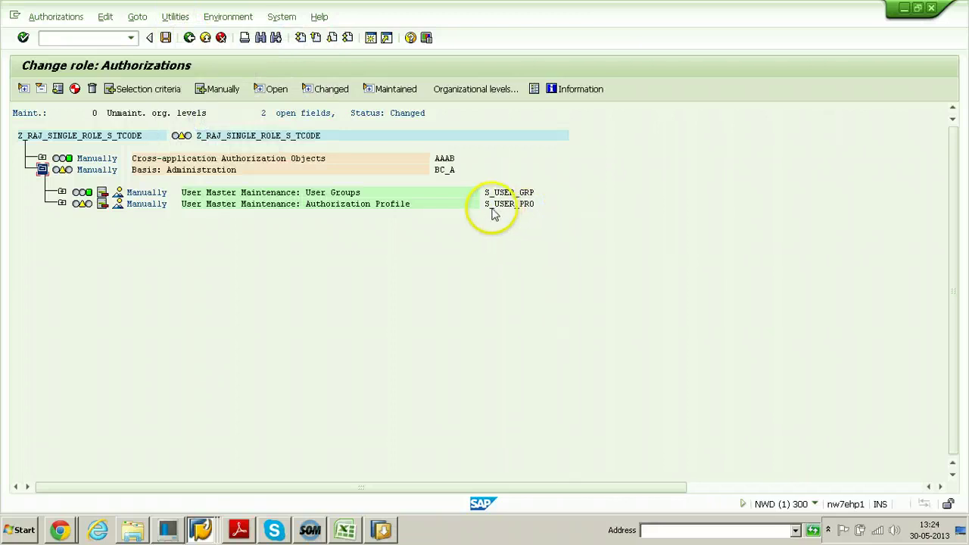
click(62, 203)
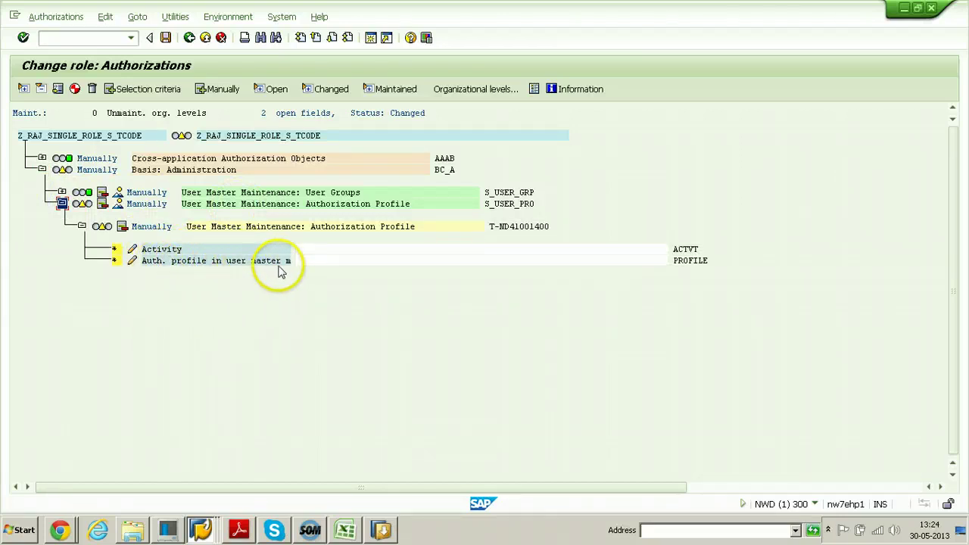
click(115, 251)
click(117, 261)
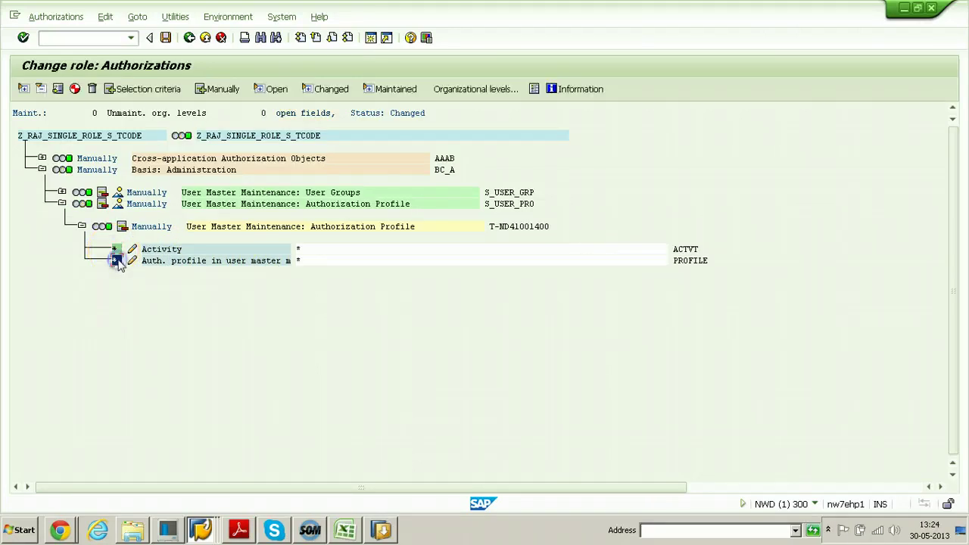
- Save the role, regenerate its profile, and go back to Change Roles
click(165, 38)
click(74, 88)
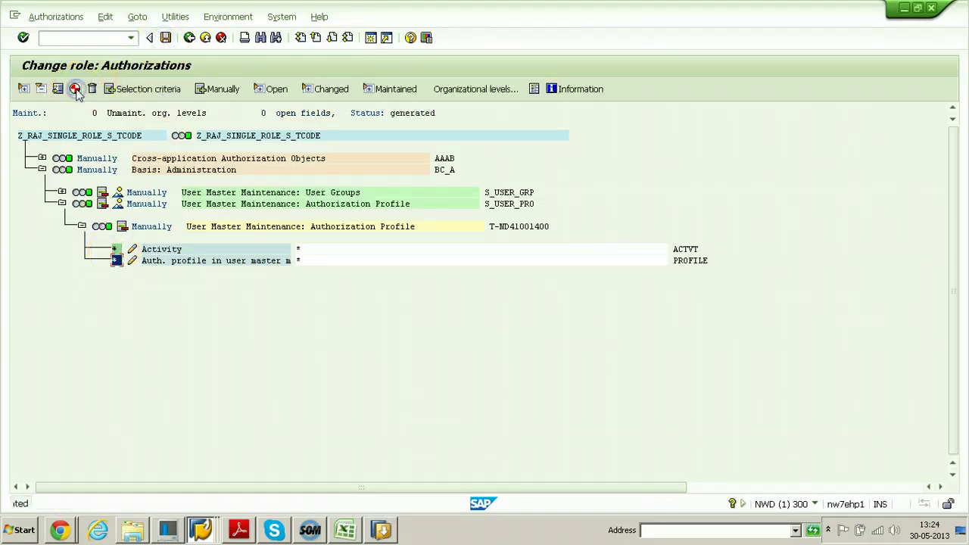
click(190, 38)
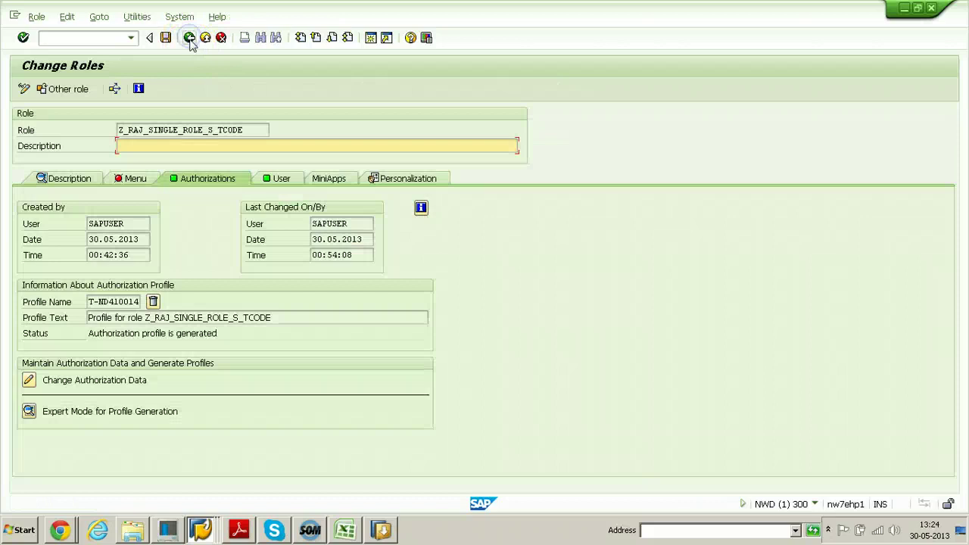
- Run a complete user master comparison for the role's assigned users
click(276, 178)
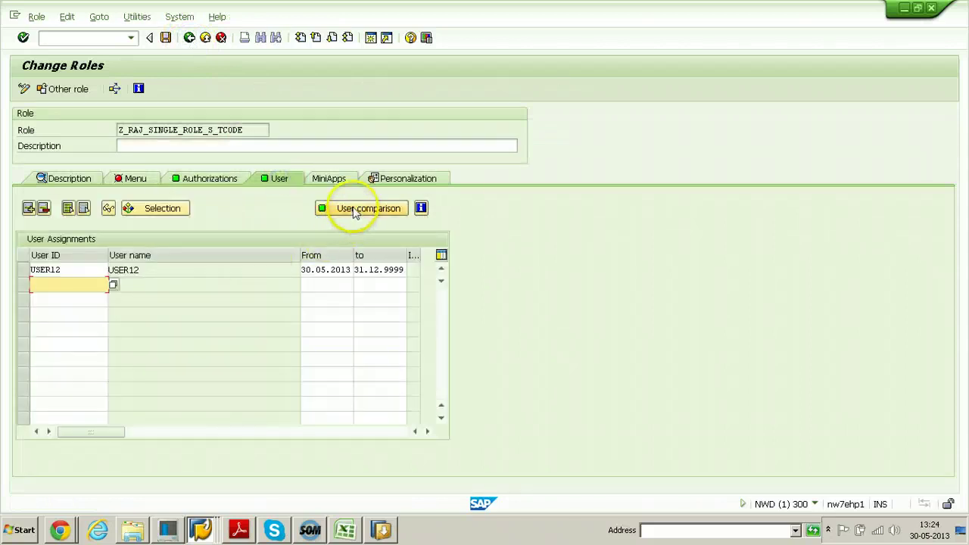
click(356, 208)
click(294, 272)
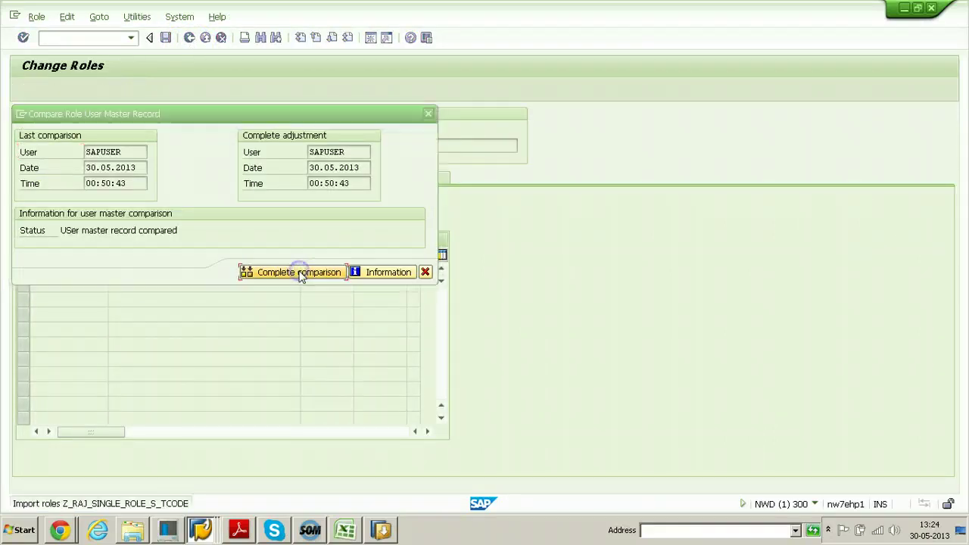
click(203, 528)
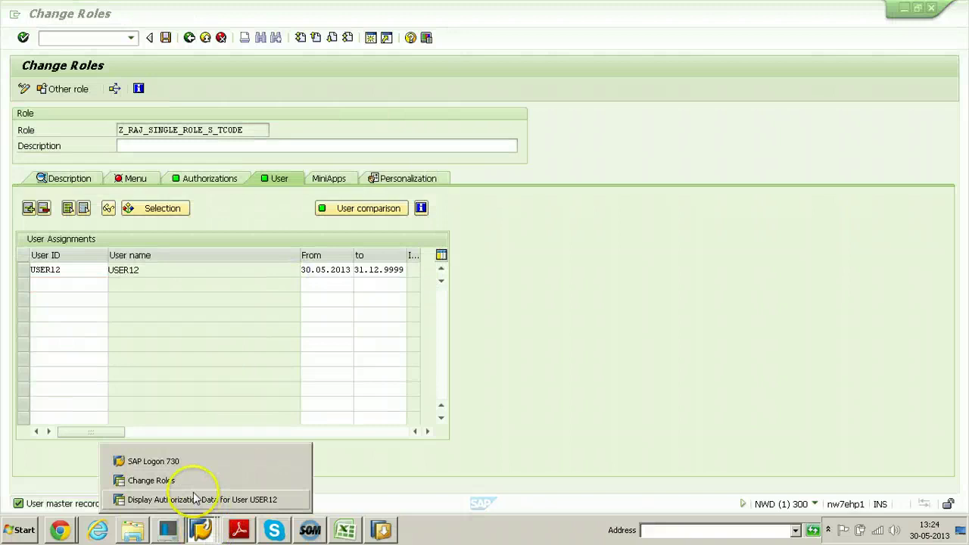
click(165, 479)
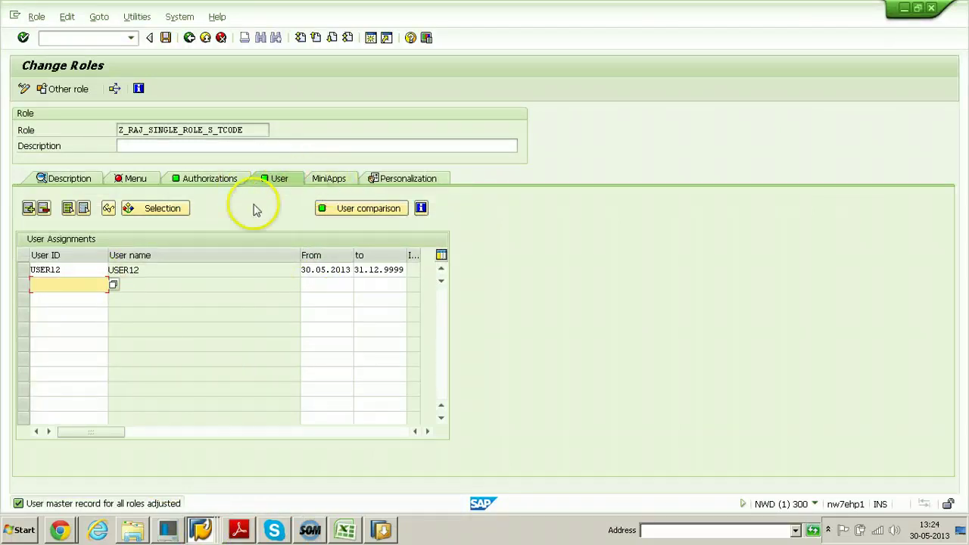
- Switch to USER12's authorization window and leave for SAP Easy Access with /n
click(203, 528)
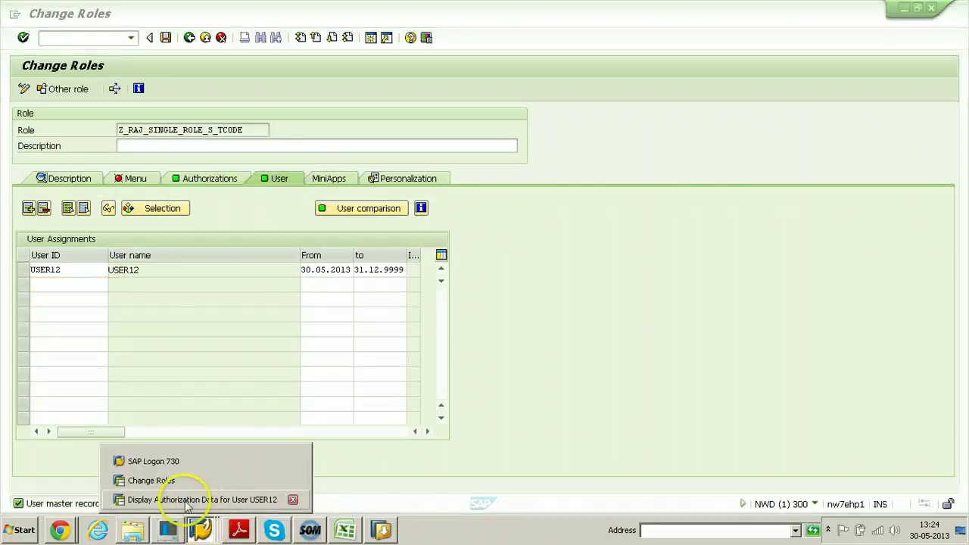
click(189, 500)
click(112, 37)
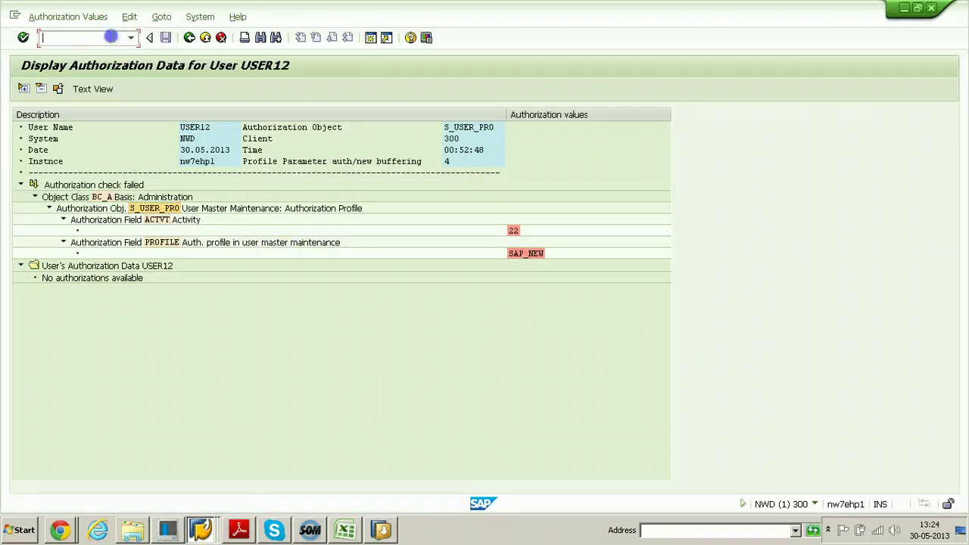
text(/n)
key(Return)
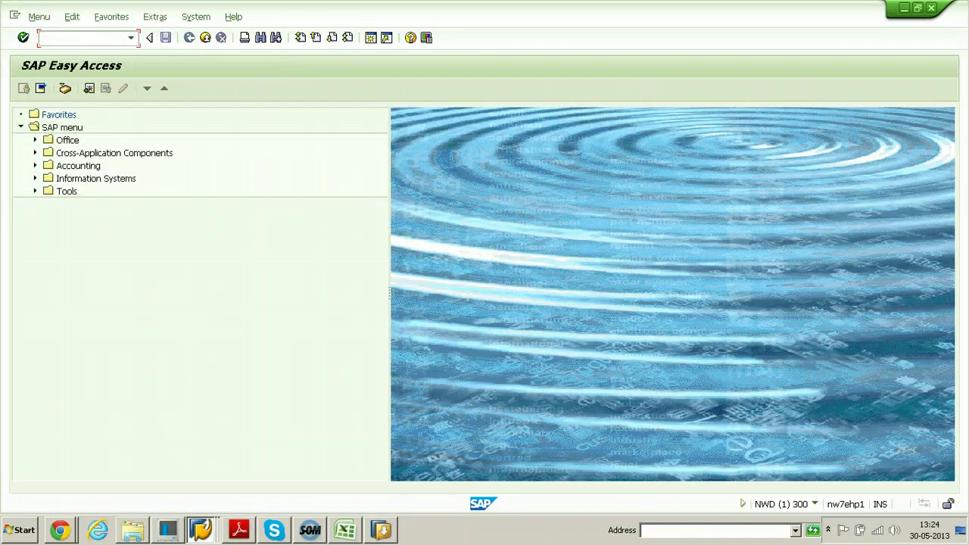
- Open USER13 in change mode through su01 and display its Profiles tab
text(su01)
key(Return)
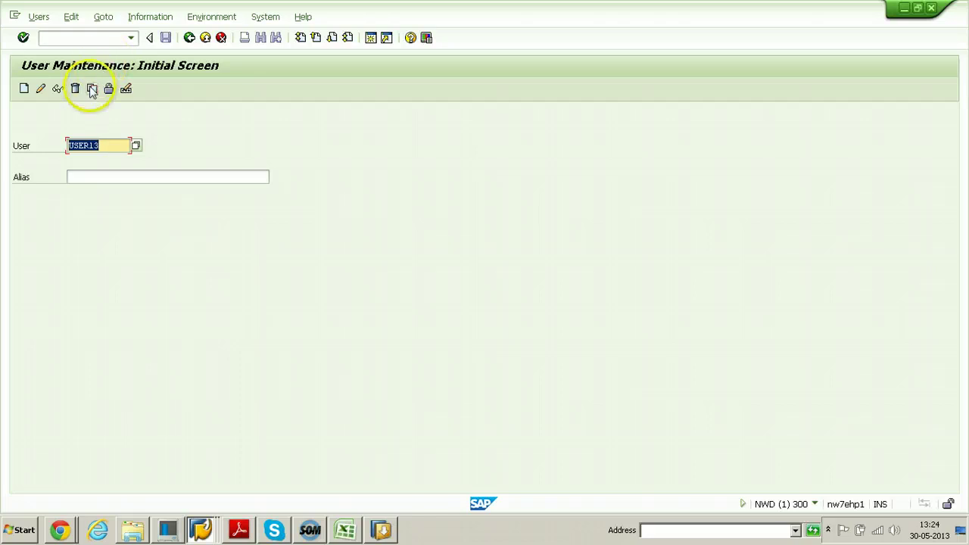
click(40, 89)
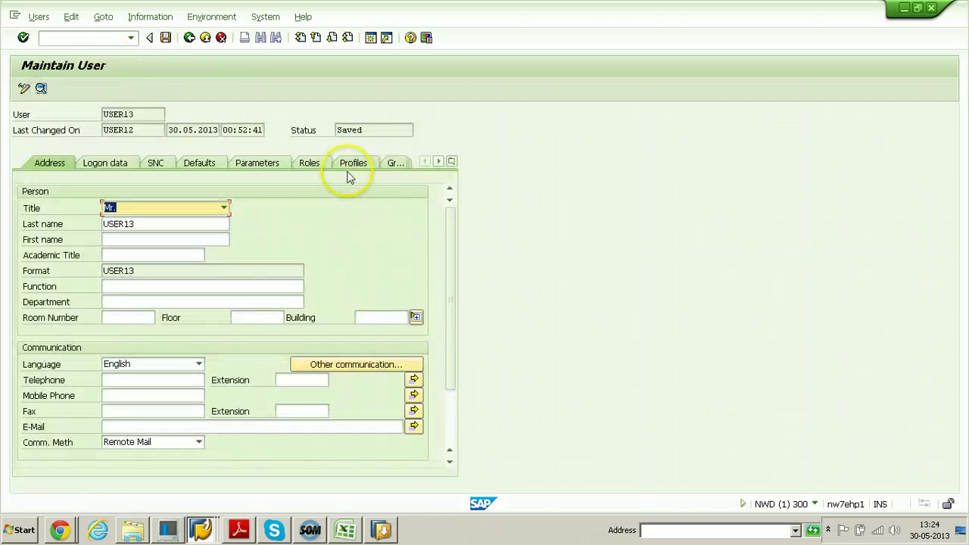
click(350, 166)
- Enter the SAP_ALL and SAP_NEW profiles for USER13 and save the user
text(SAP)
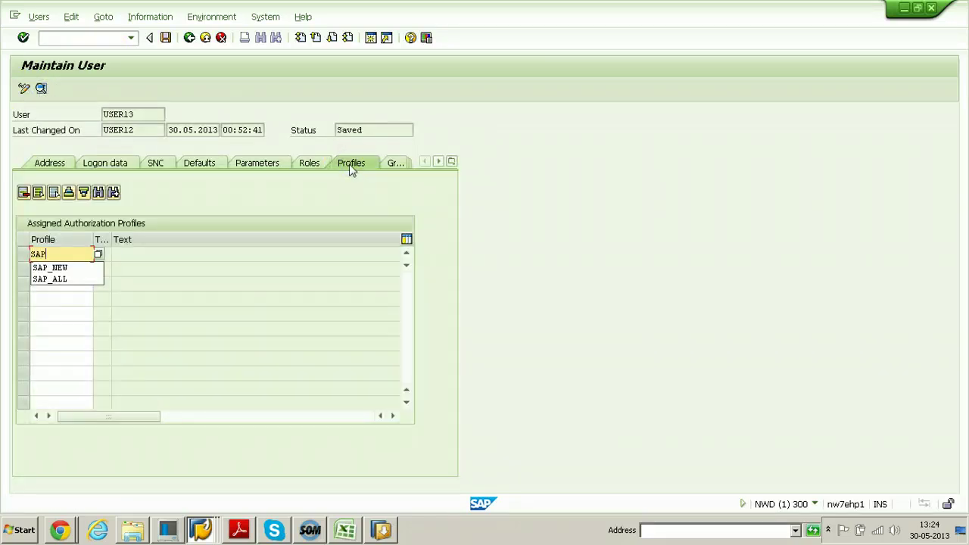
text(_ALL)
key(Down)
text(S)
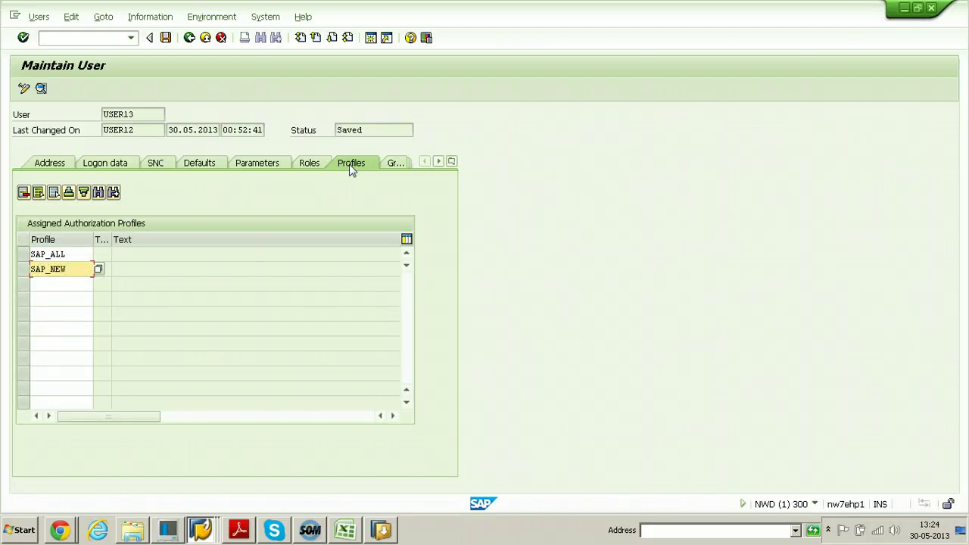
click(165, 38)
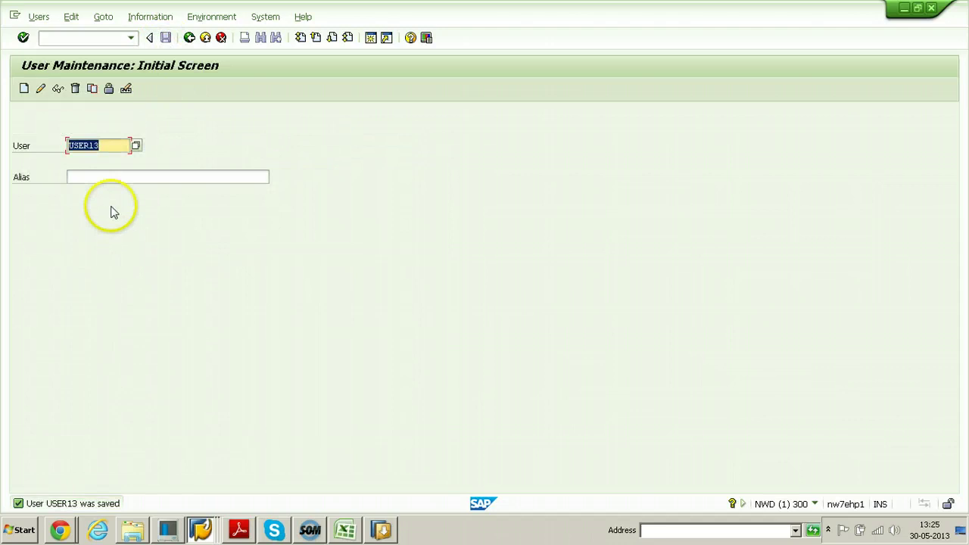
mouse_move(95, 166)
mouse_down()
mouse_move(68, 145)
mouse_move(178, 152)
mouse_move(188, 165)
mouse_up()
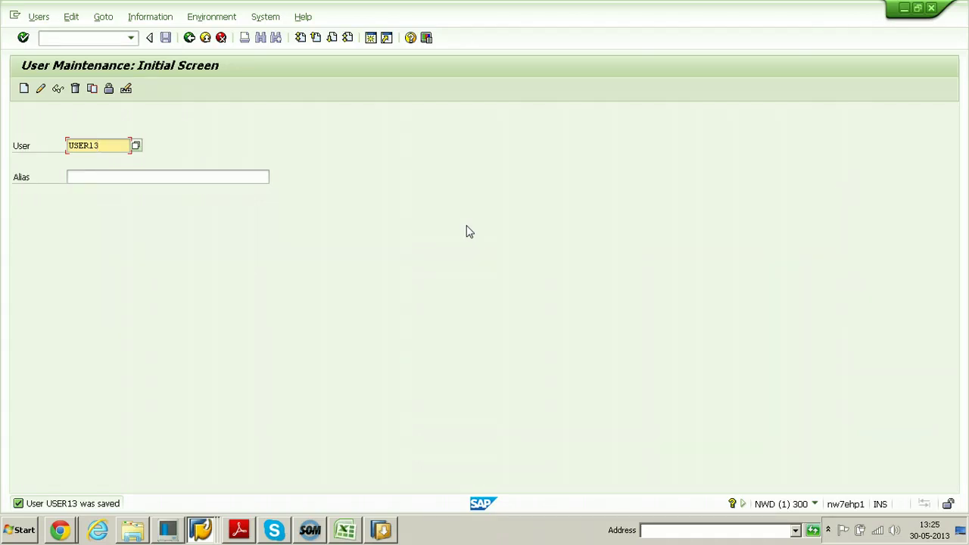
click(583, 533)
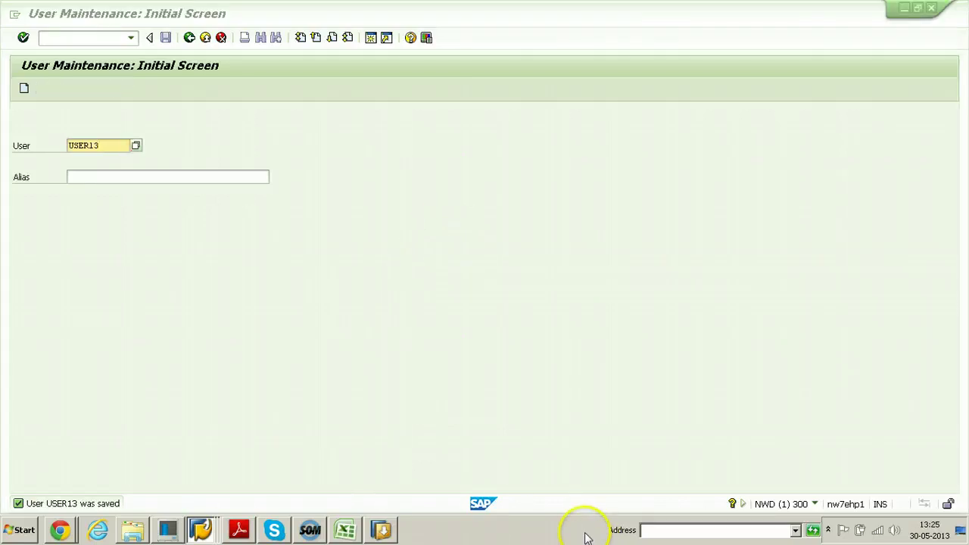